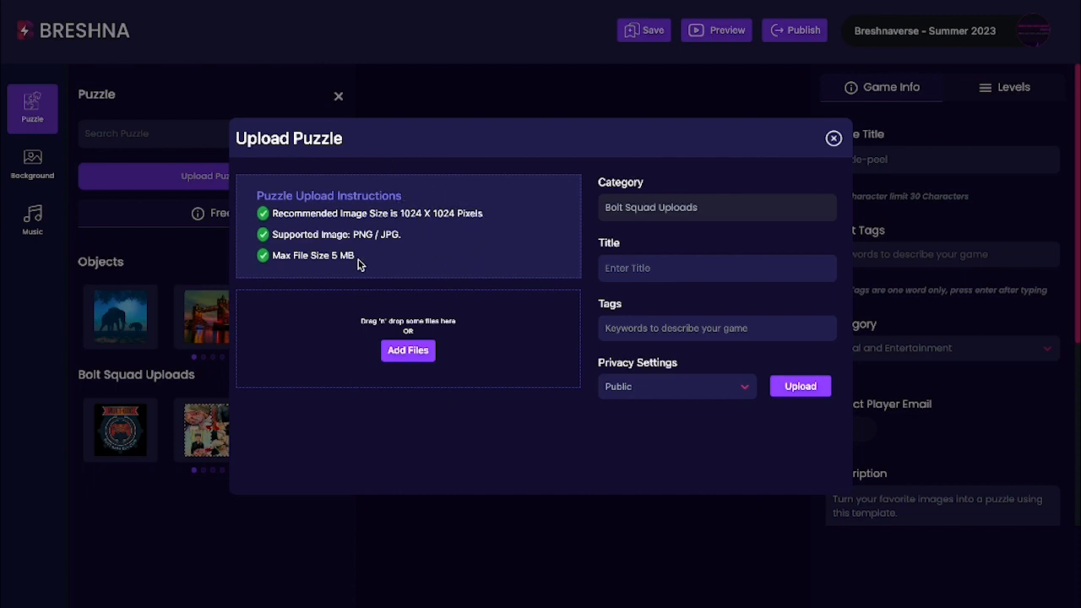
Fill in the puzzle upload form with the title "breshna" and the tags "breshna" and "breshnaverse".
left_click(663, 268)
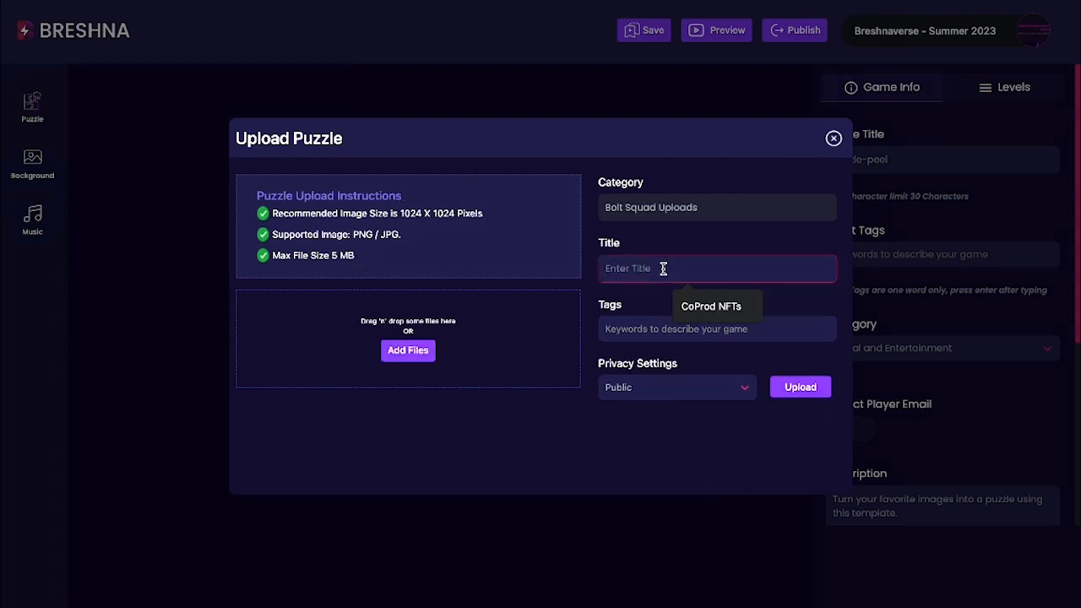
type("breshna")
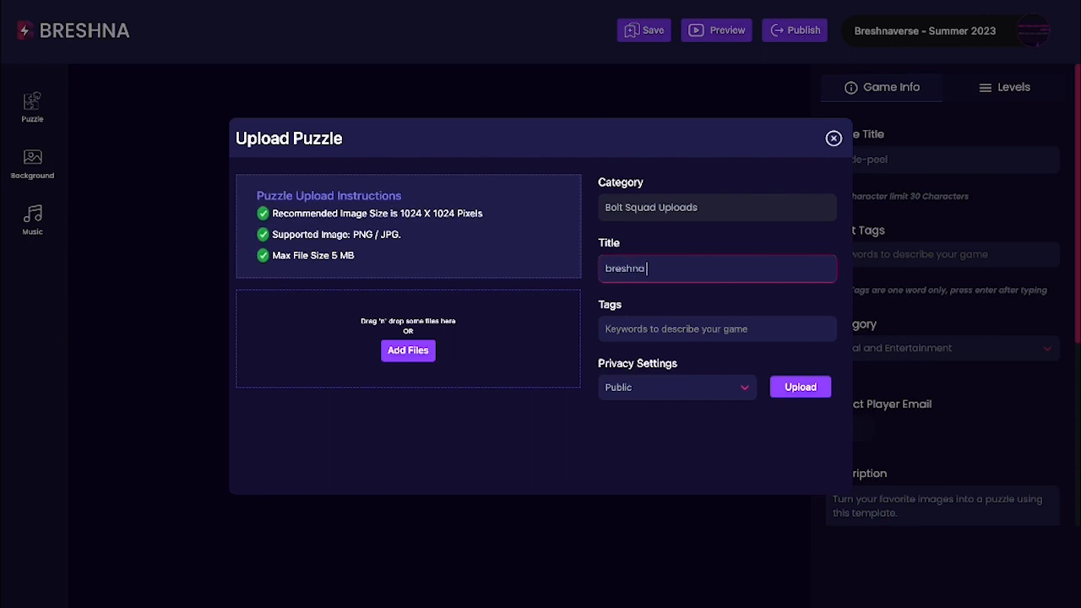
key("Tab")
type("breshna")
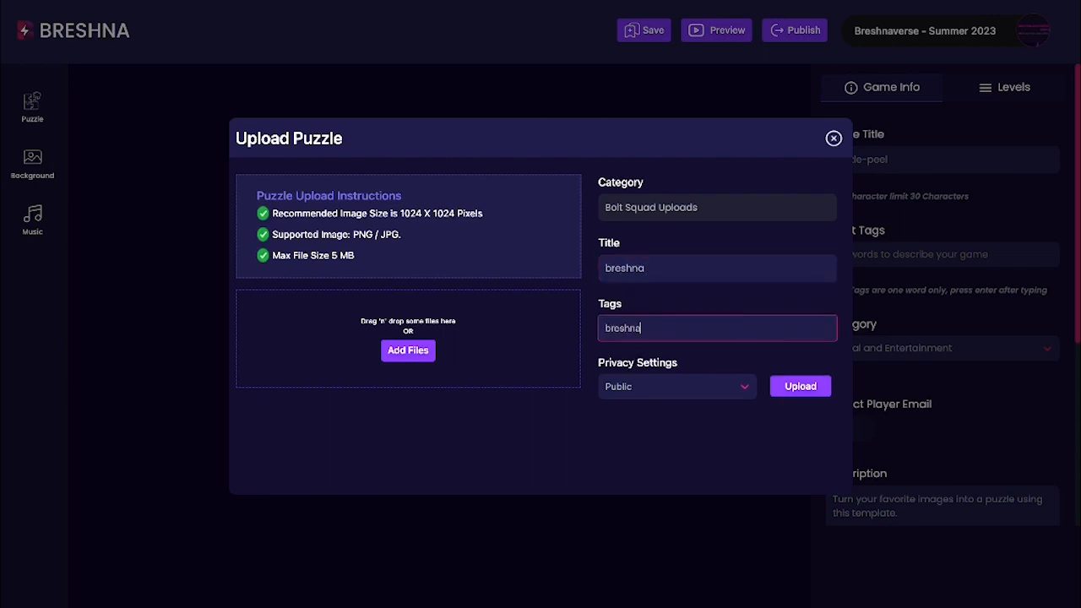
key("Return")
type("breshn")
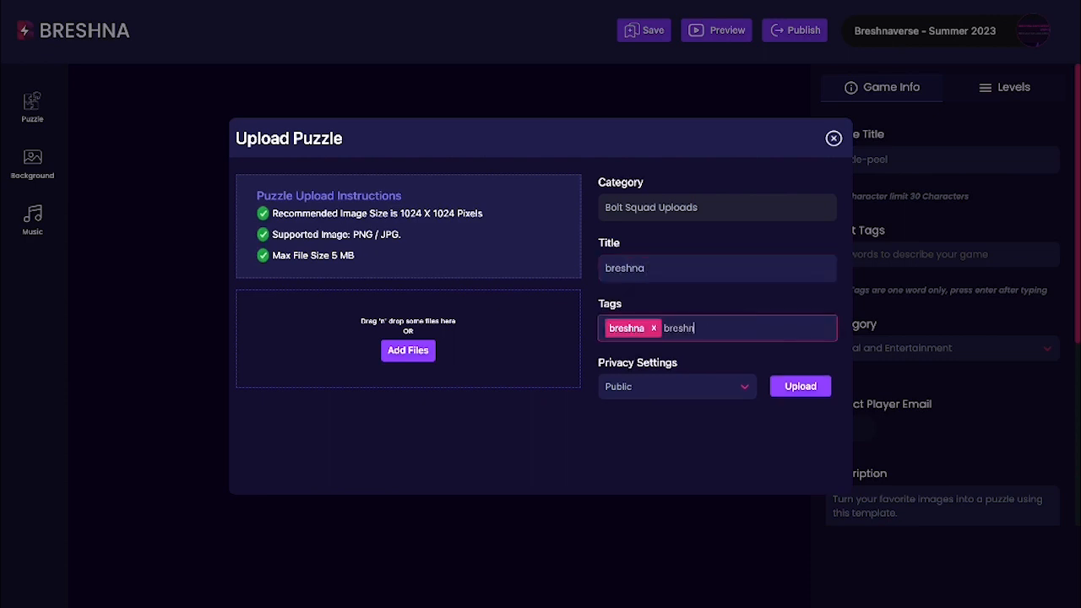
type("averse")
key("Return")
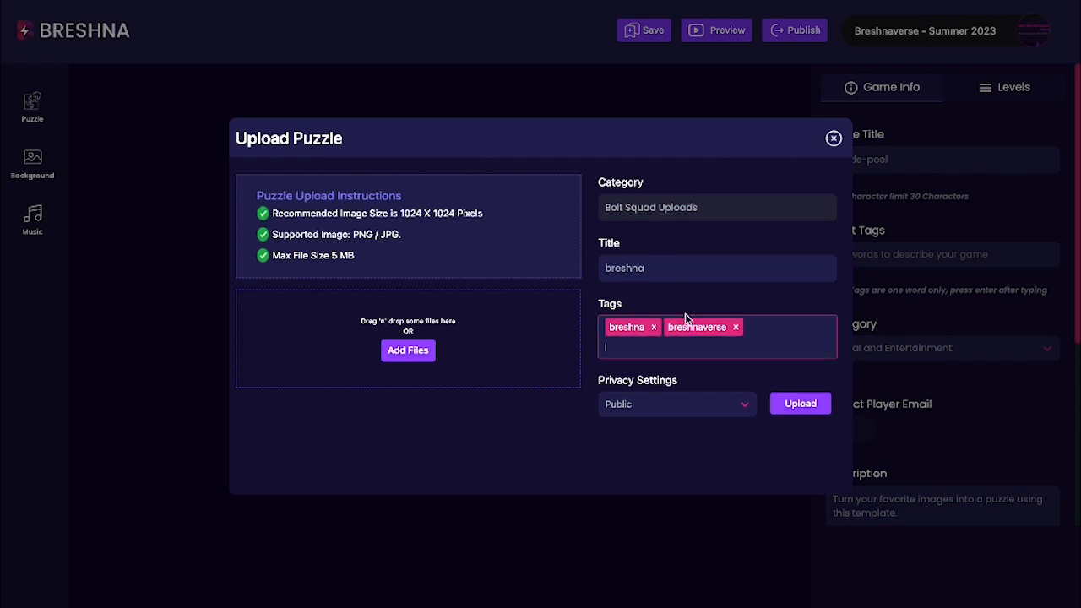
Check the privacy options for the puzzle upload, keep it Public, and close the form without uploading.
left_click(634, 402)
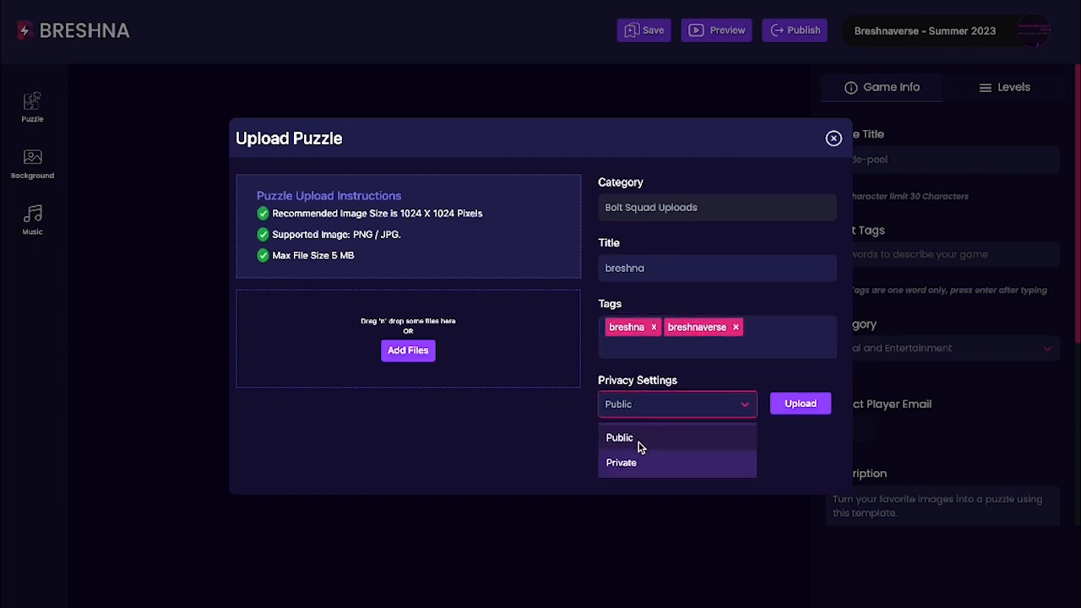
left_click(642, 409)
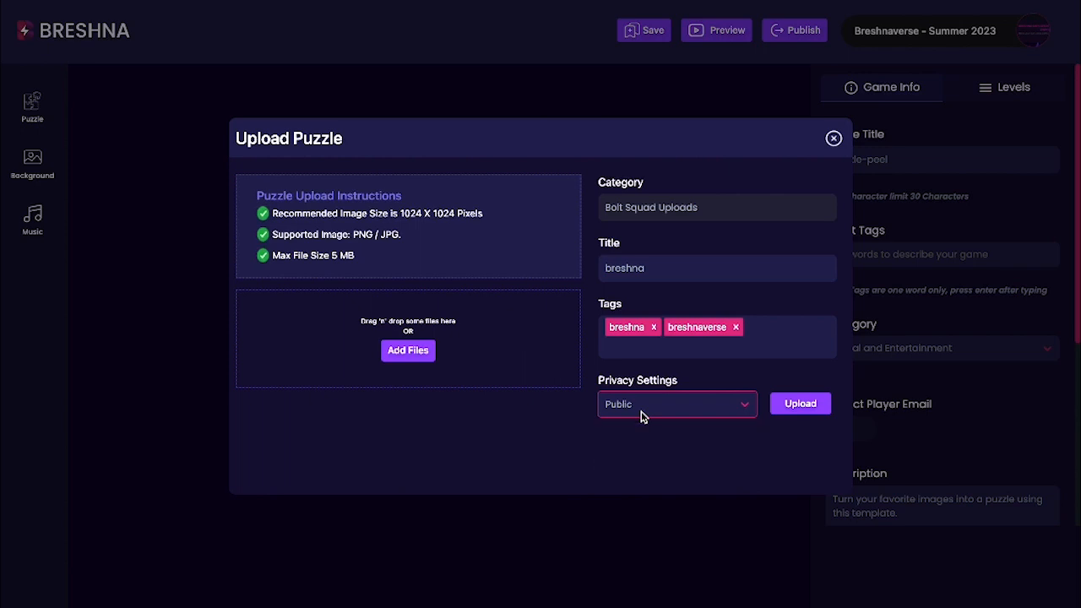
left_click(834, 139)
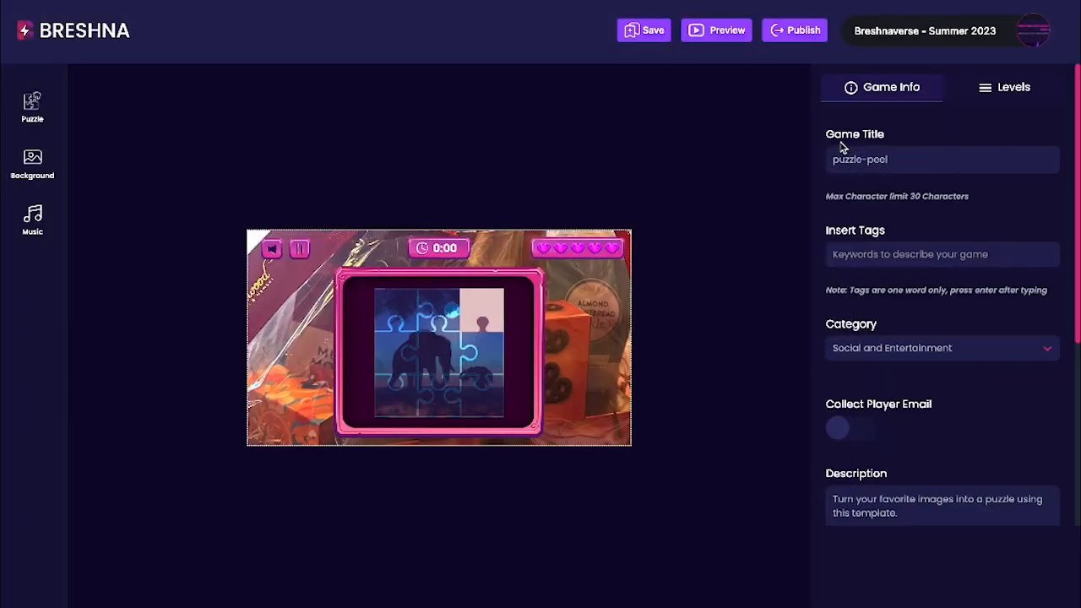
Search the puzzle library for "breshna" and use the colourful floating-island image as the puzzle picture.
left_click(36, 107)
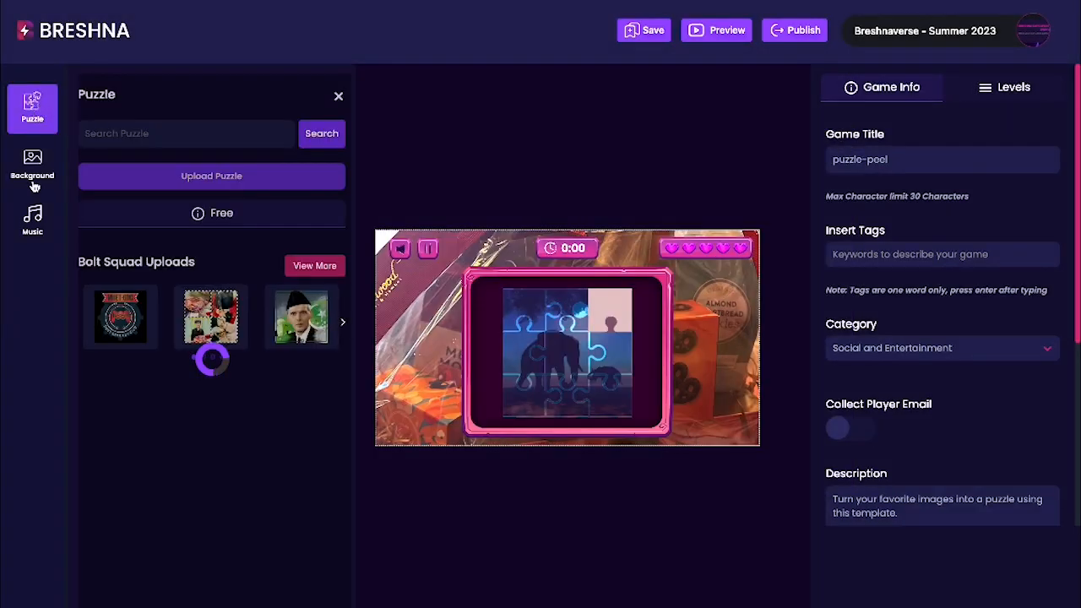
left_click(143, 137)
type("breshna")
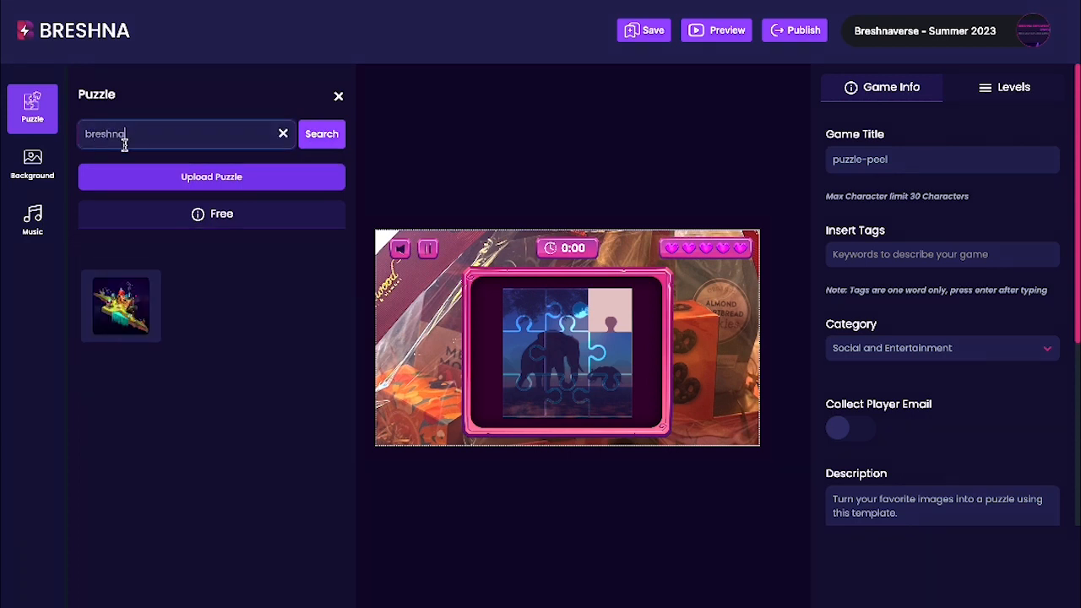
left_click(114, 315)
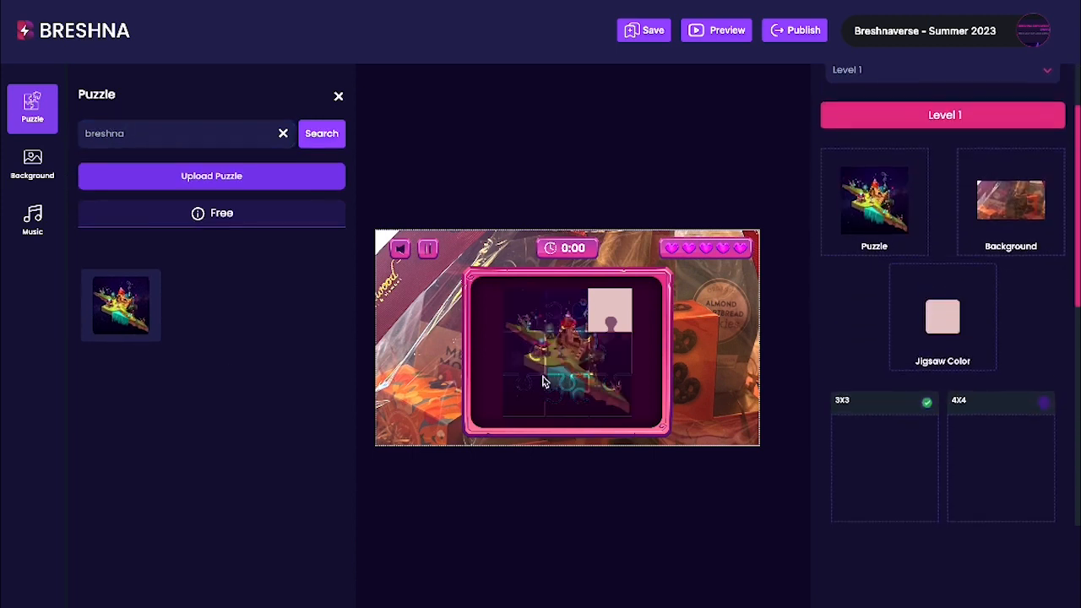
Search the backgrounds for "breshna", apply the night forest scene without heading text, and close the background library.
left_click(33, 164)
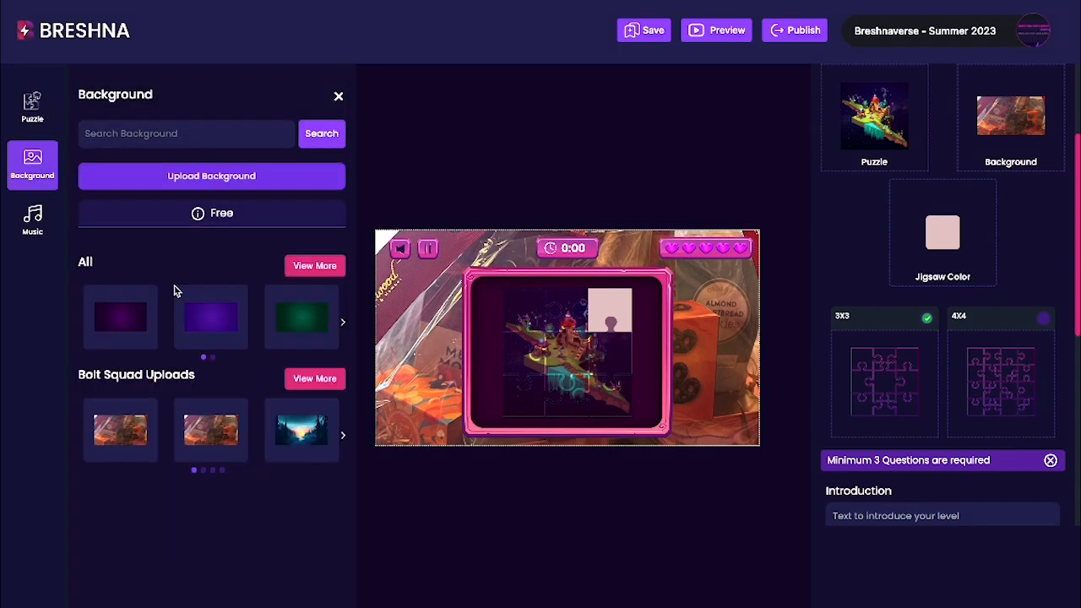
left_click(161, 133)
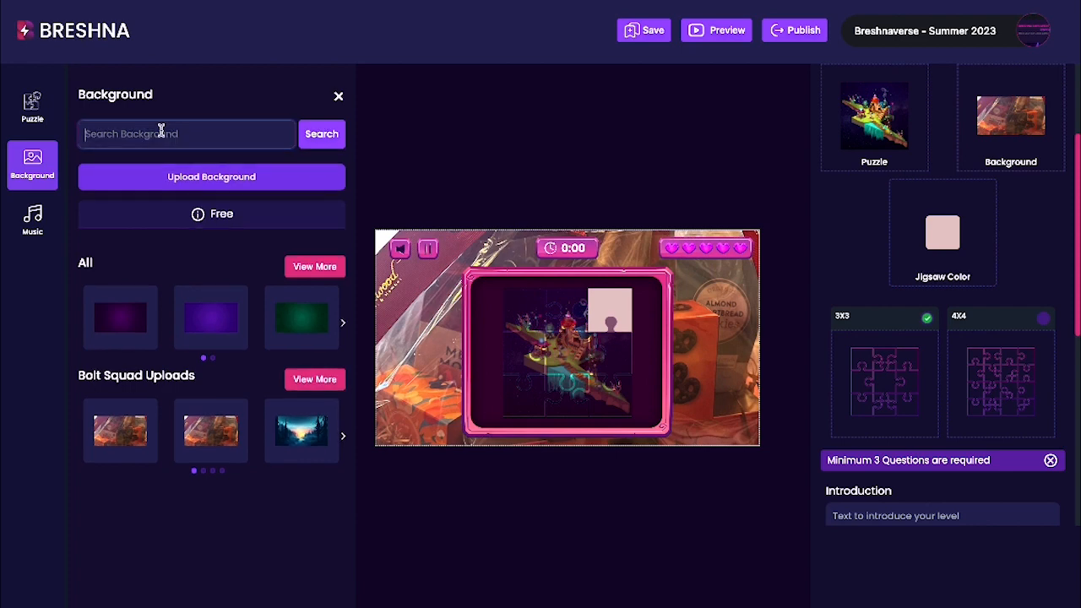
type("breshna")
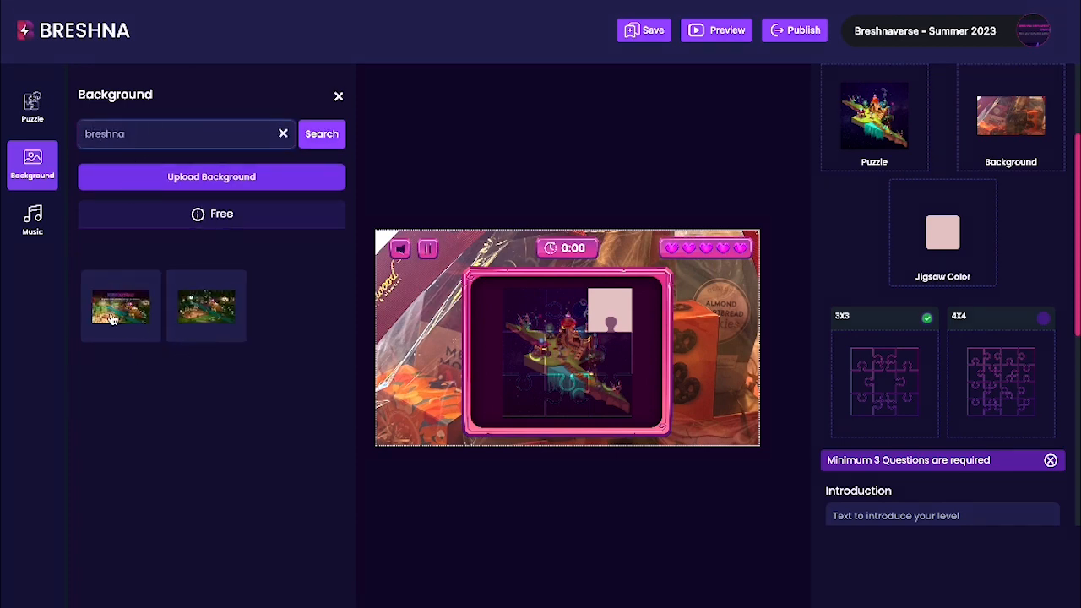
left_click(193, 314)
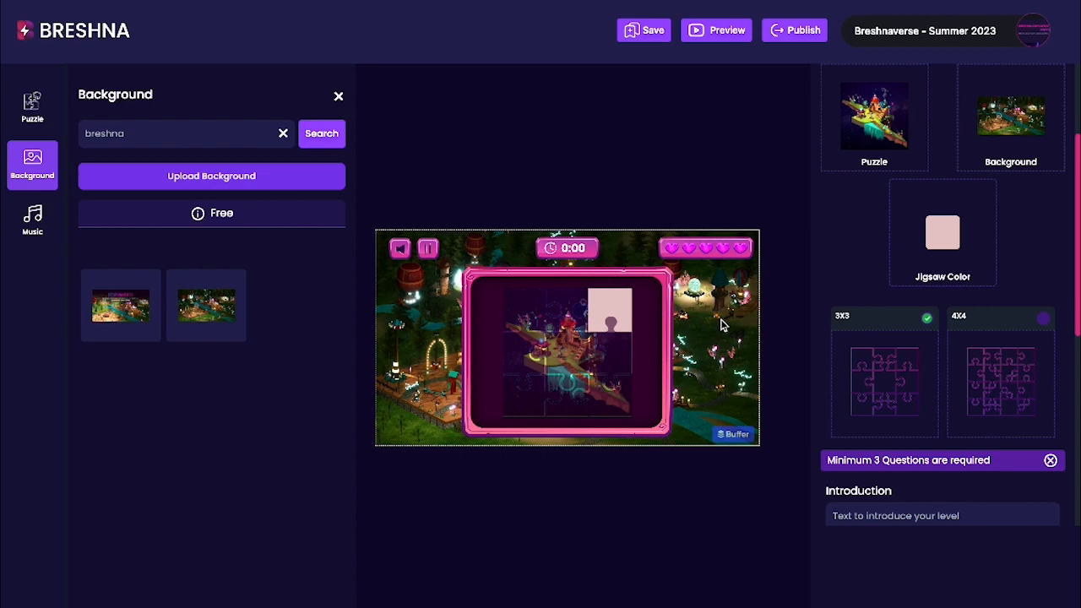
left_click(339, 96)
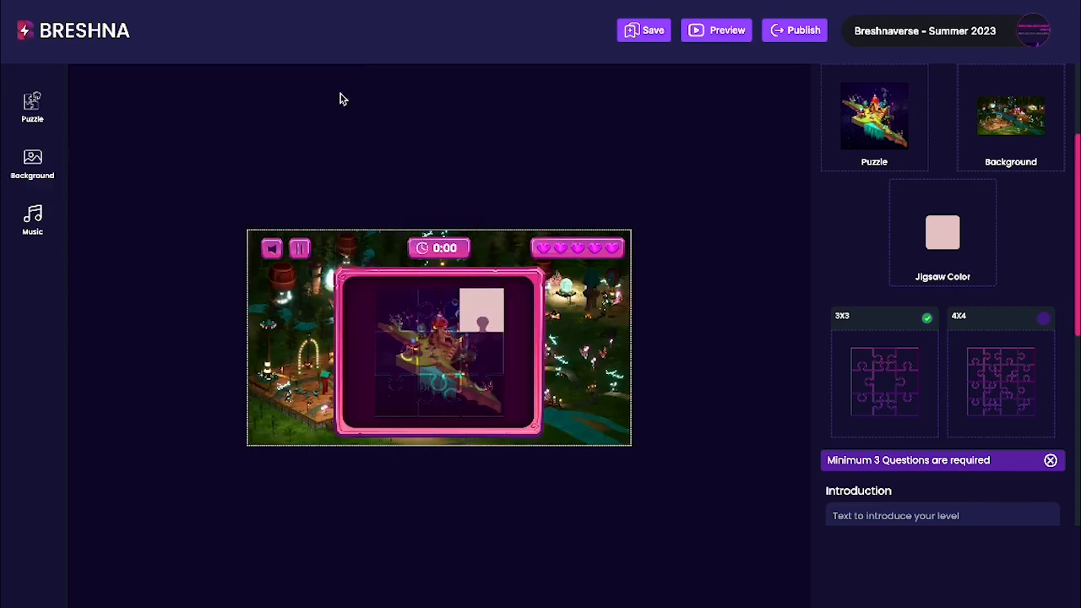
Preview the SERIO music track and set the game to No Music.
left_click(26, 230)
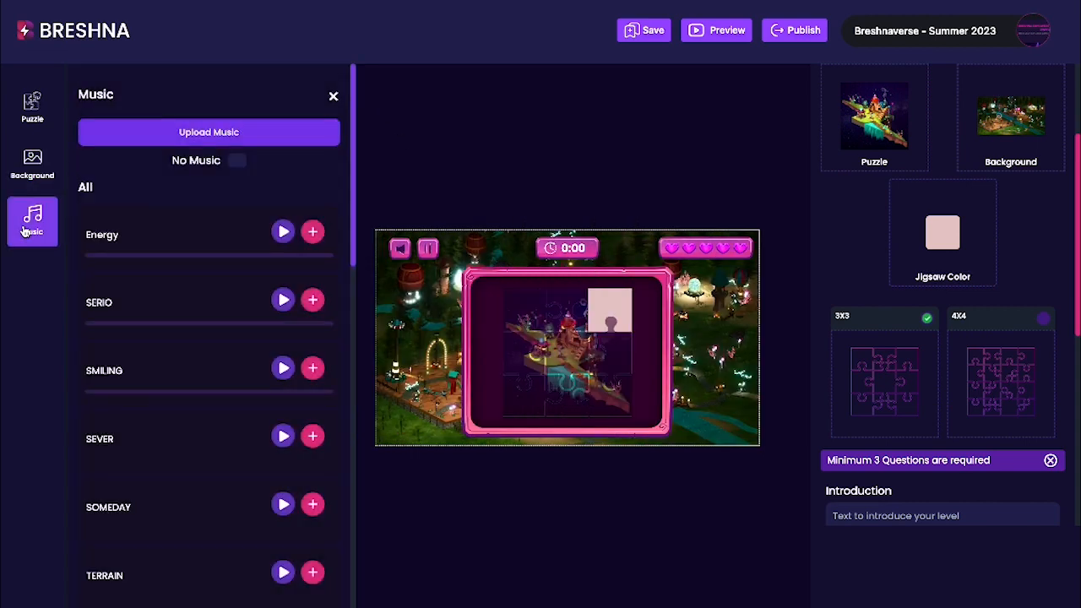
left_click(282, 301)
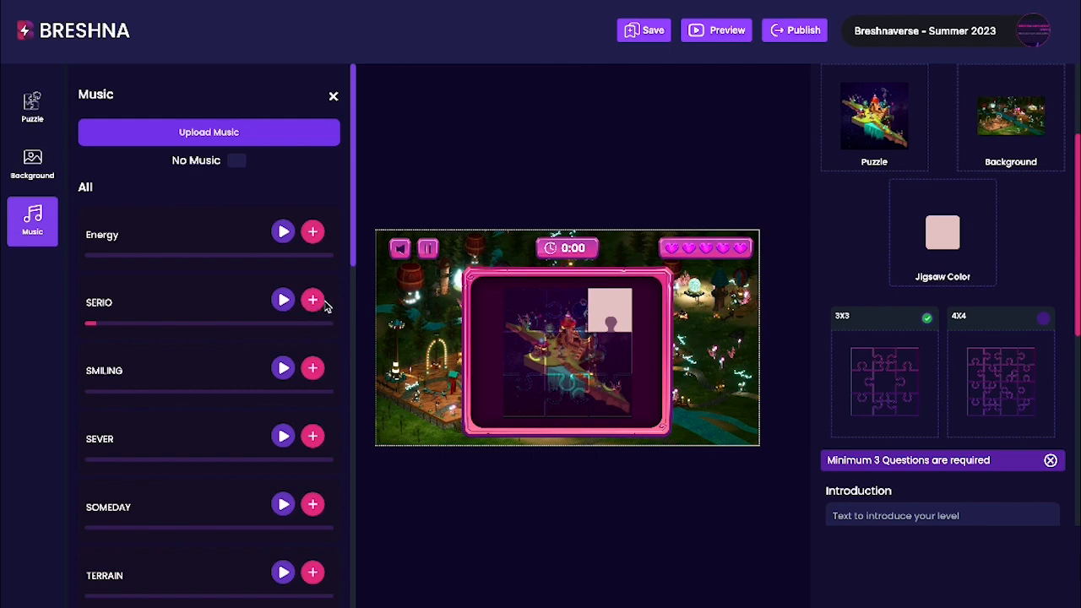
left_click(237, 161)
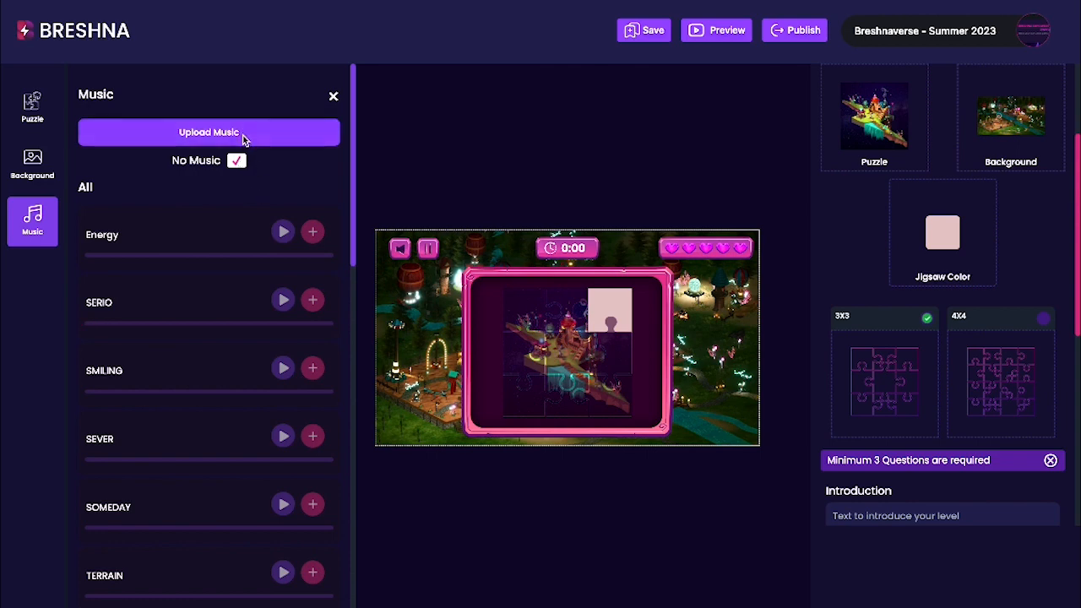
Review the music upload form and its privacy options, and close it without uploading.
left_click(242, 135)
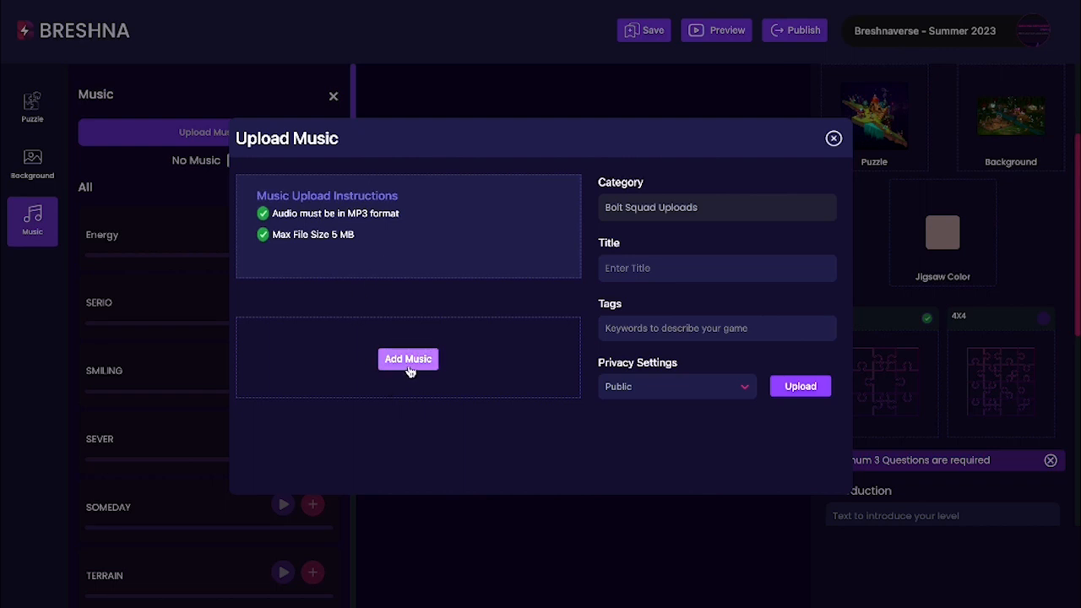
left_click(651, 391)
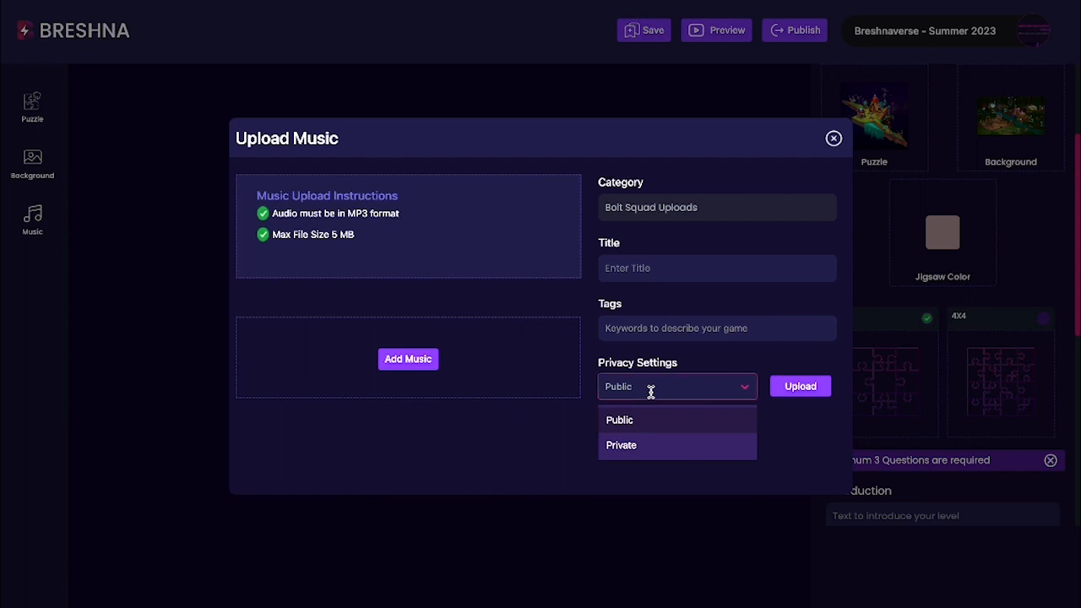
left_click(834, 139)
Try red and magenta for Level 1's jigsaw color and settle on a dark muted purple, about RGB 88, 56, 95.
scroll(929, 434, "up", 1)
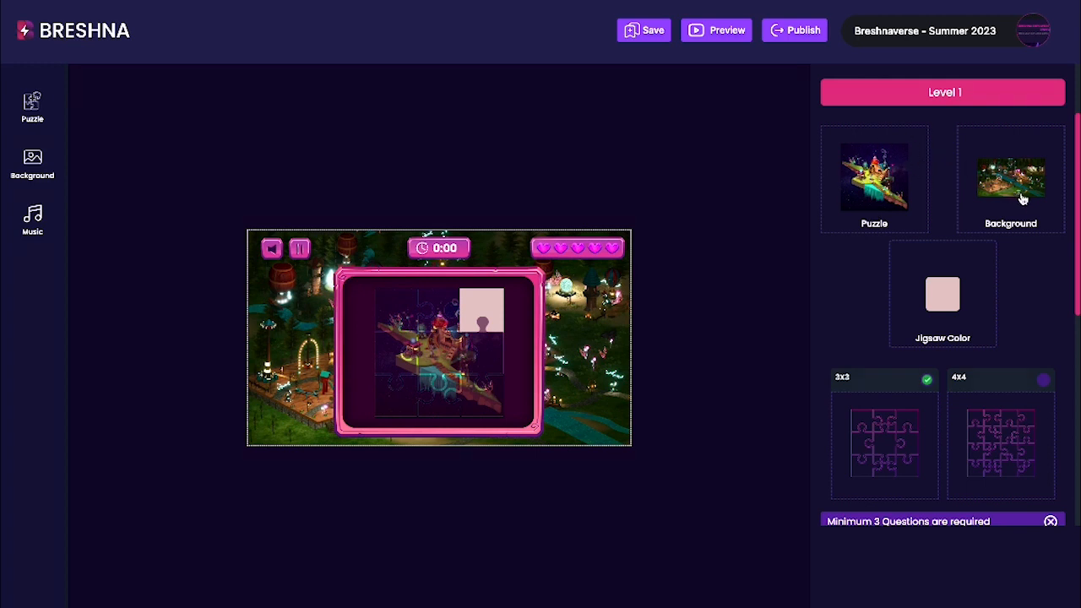
left_click(947, 297)
left_click(946, 290)
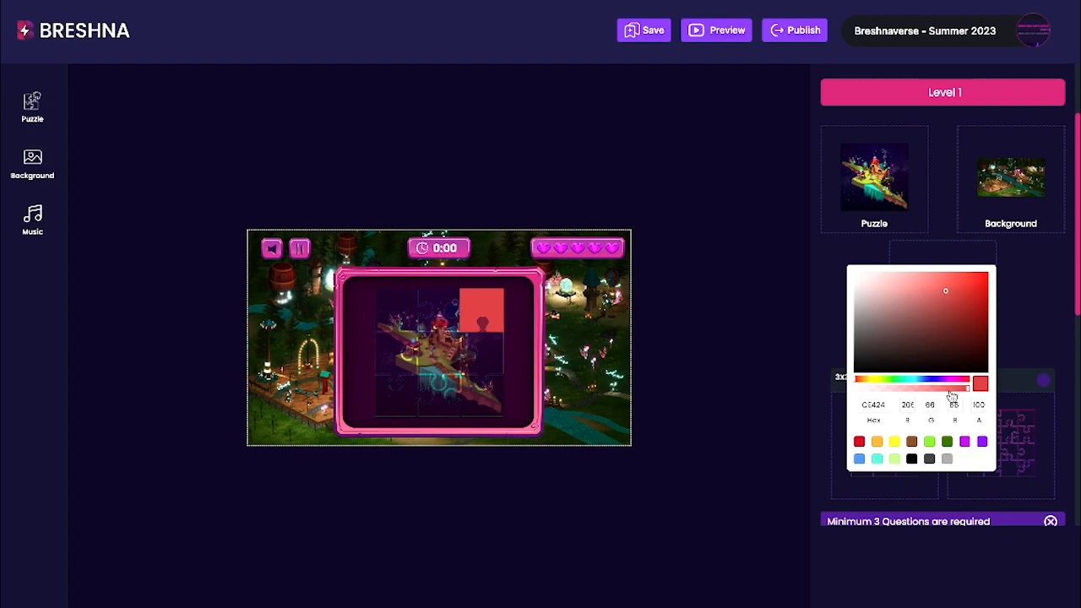
left_click(964, 443)
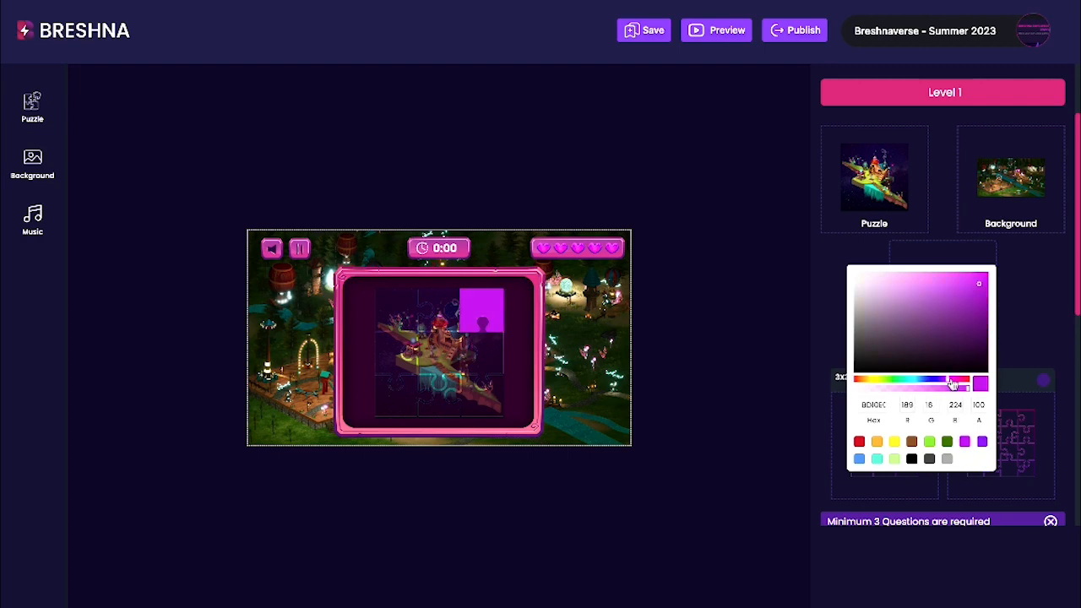
left_click(910, 338)
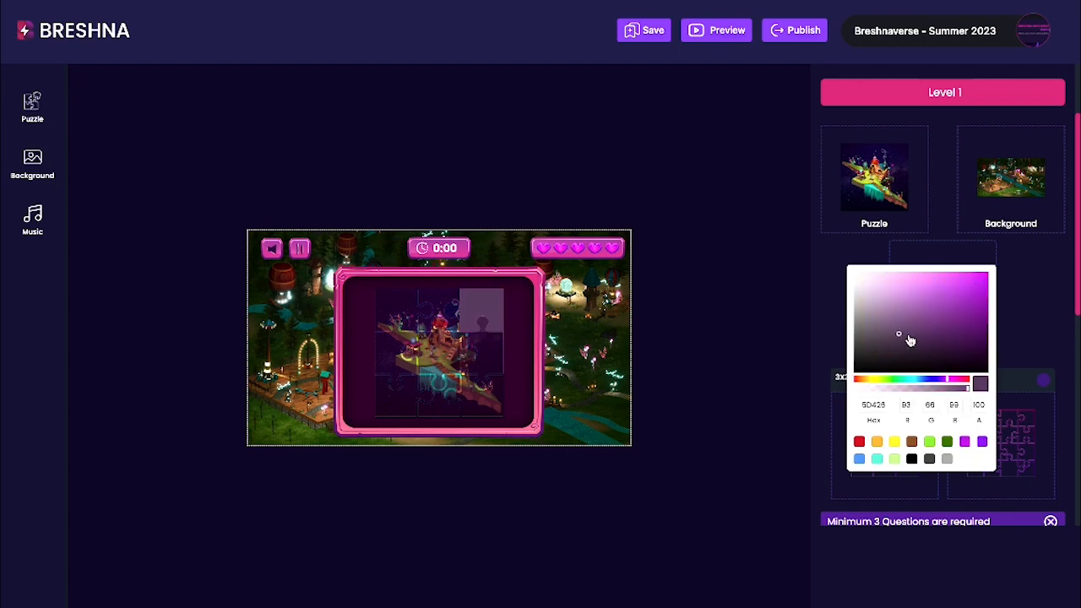
left_click(910, 337)
left_click(913, 336)
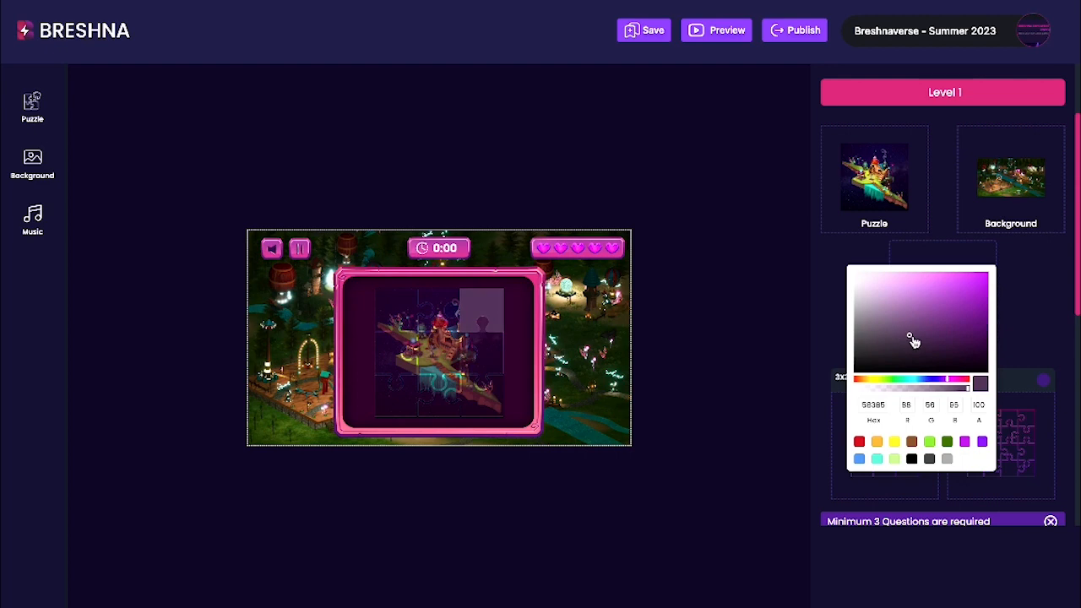
left_click(1041, 311)
Enter the Level 1 introduction "Uncover this Gateway Key by answering clues about the Breshnaverse".
scroll(1041, 310, "down", 3)
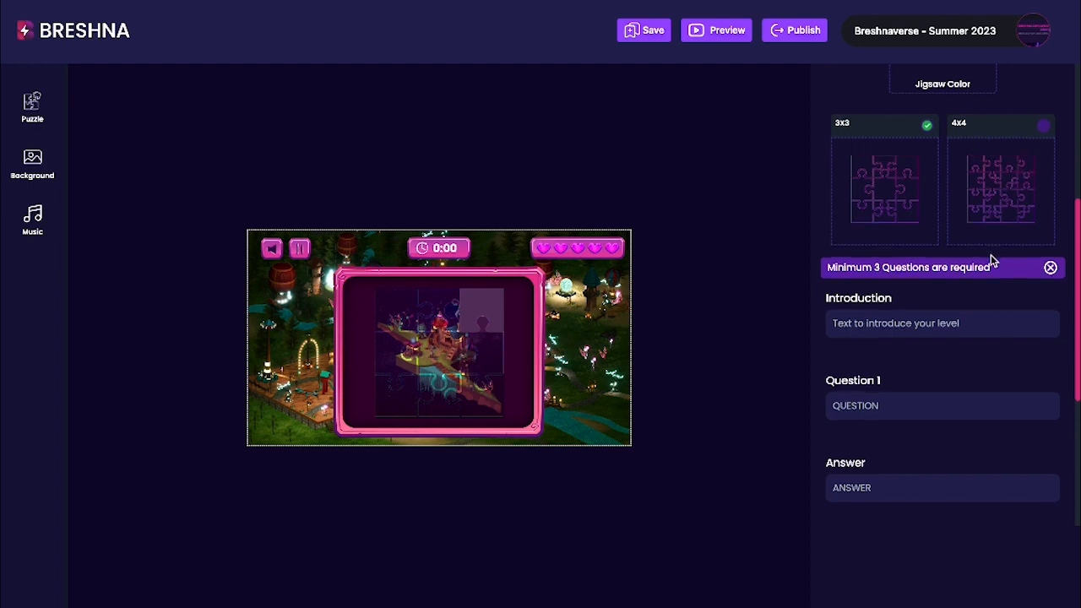
scroll(992, 256, "down", 1)
scroll(992, 259, "up", 1)
scroll(992, 256, "down", 1)
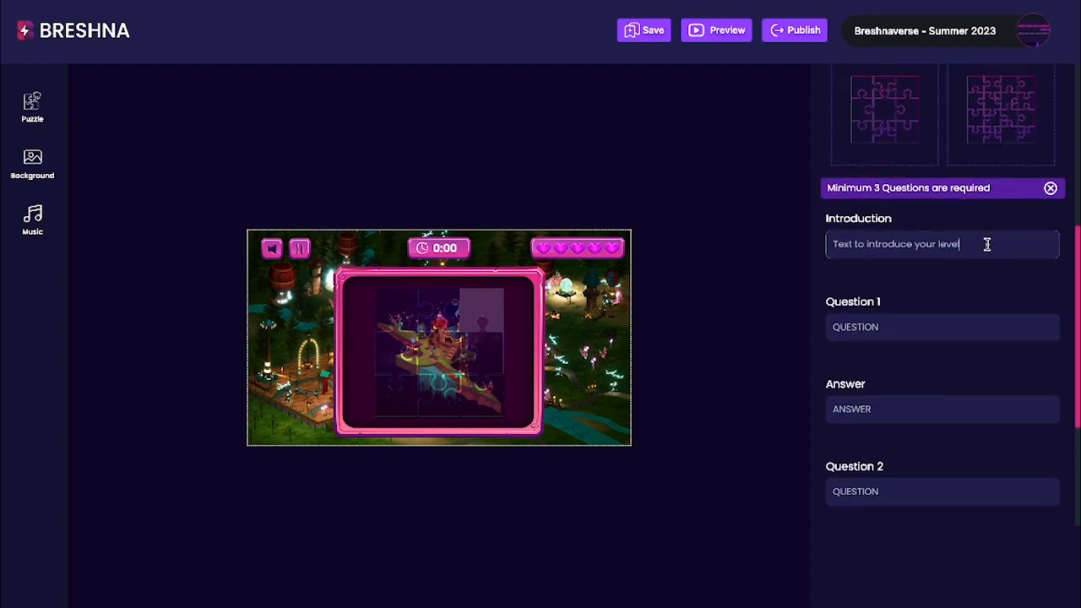
triple_click(988, 245)
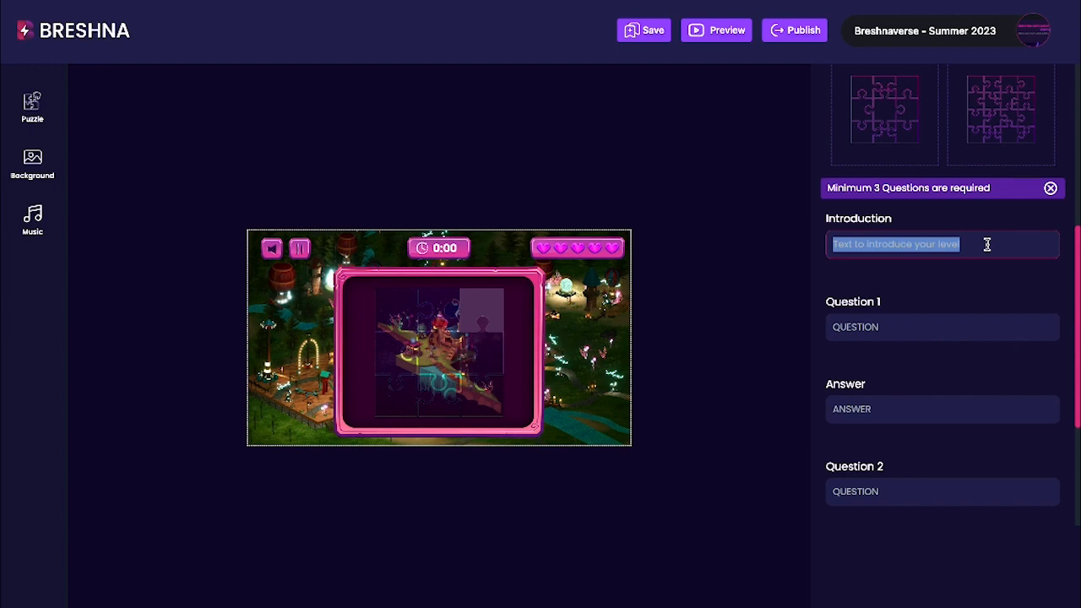
type("Uncover")
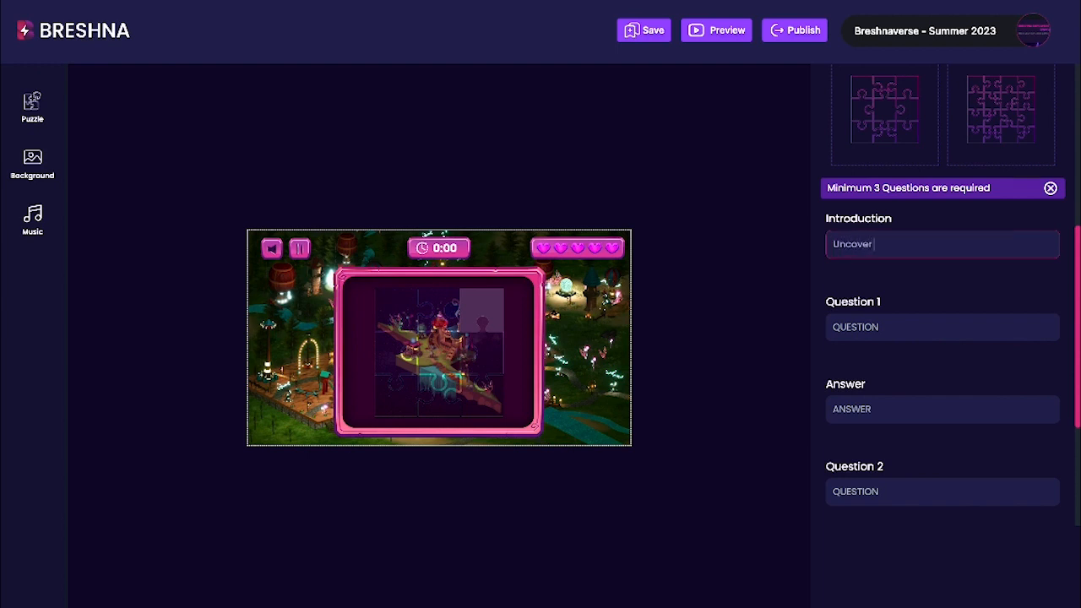
type(" this Gateway Key by answerin")
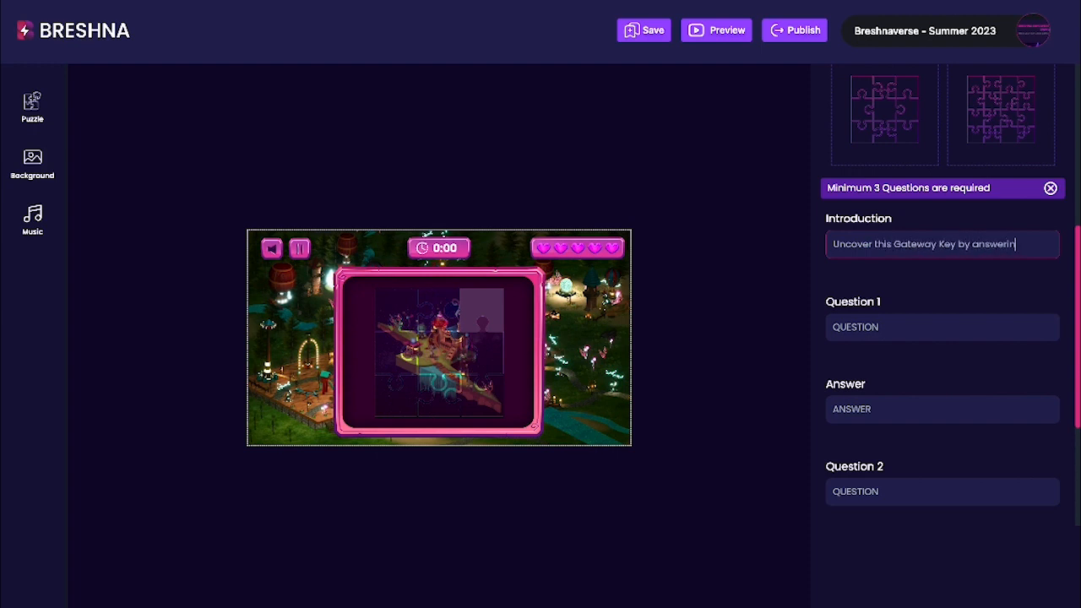
type("g clues about th")
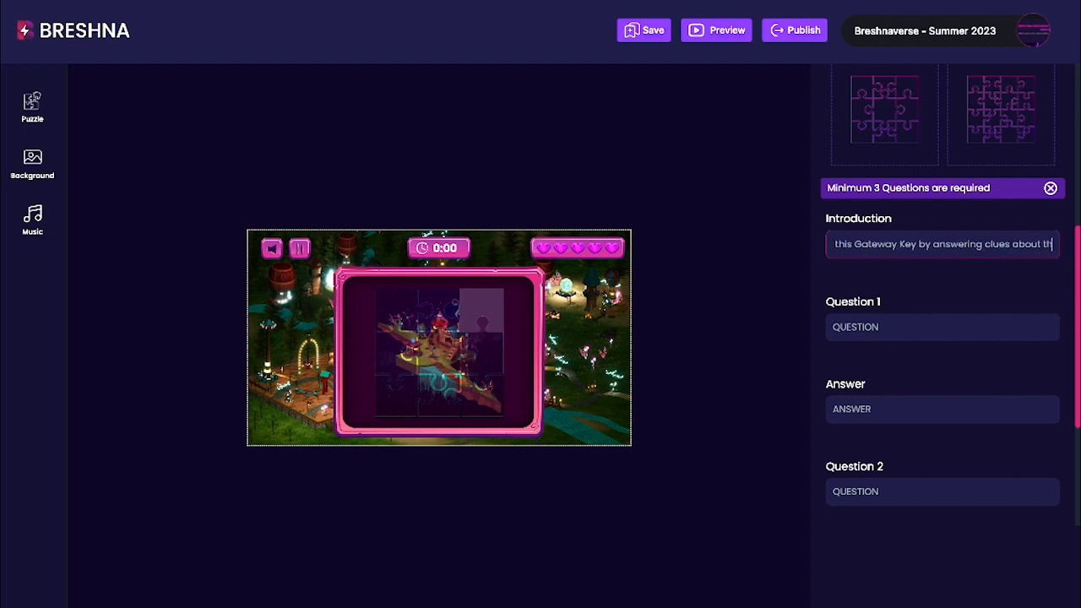
type("e Breshnaverse")
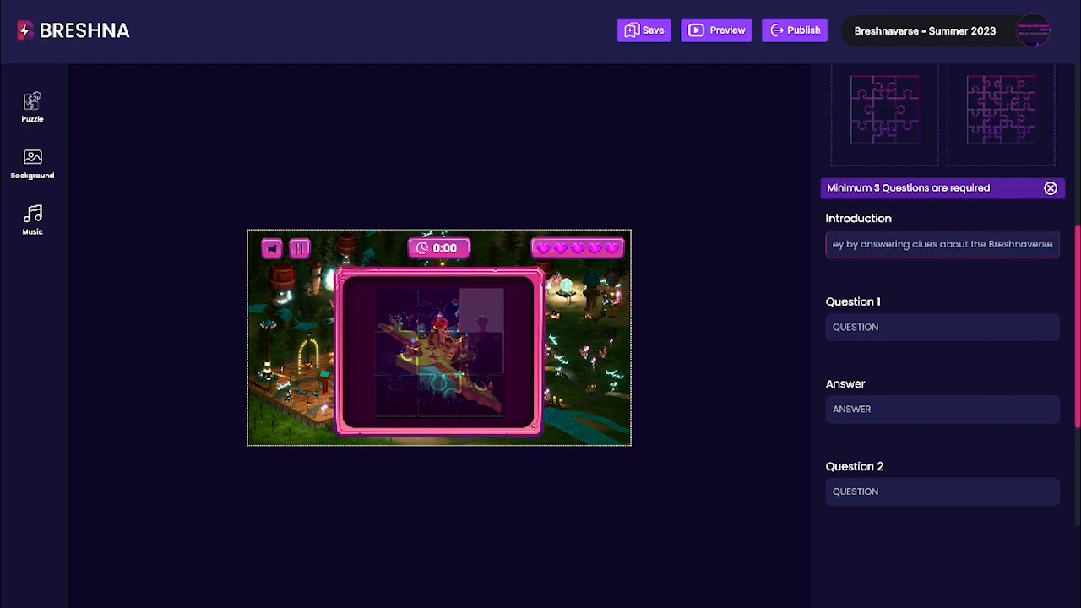
Enter "When does Breshnaverse release?" as Level 1's Question 1 with the answer "Summer 2023".
key("Tab")
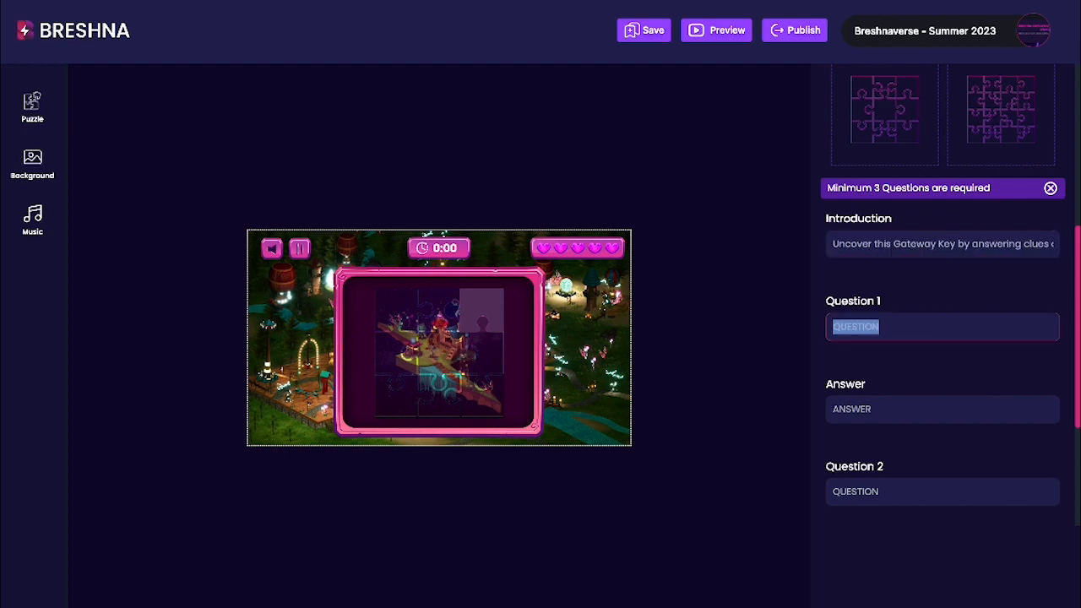
type("Whe")
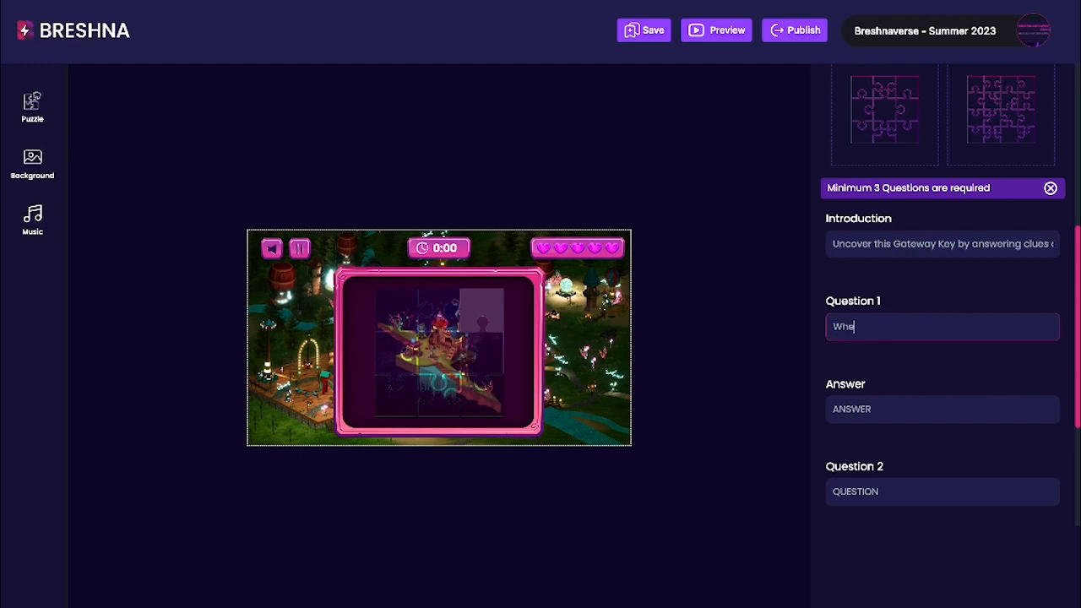
type("n does Breshnaverse release?")
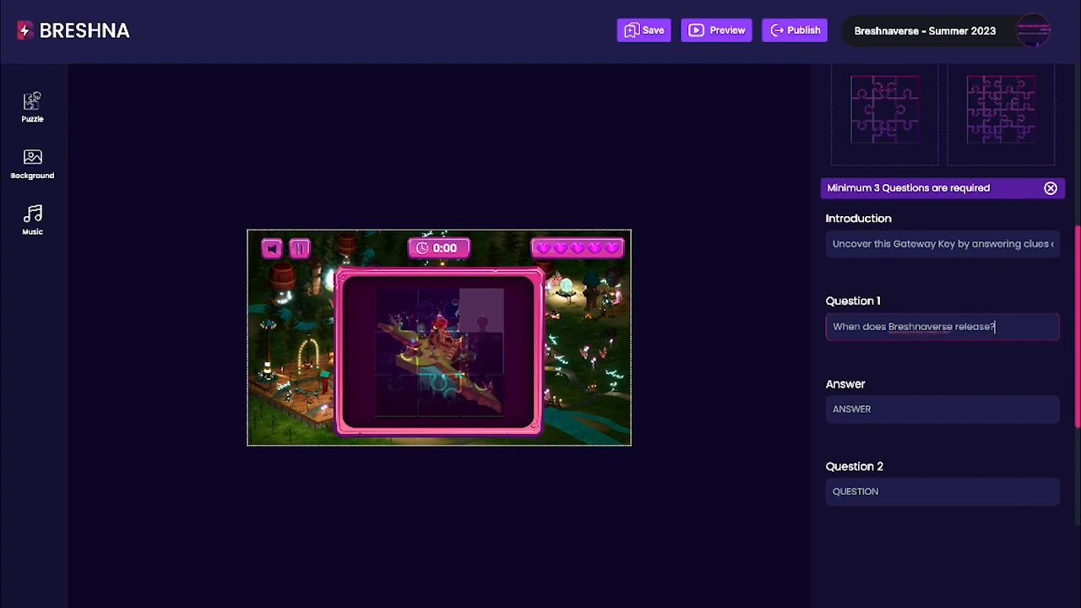
key("Tab")
type("Su")
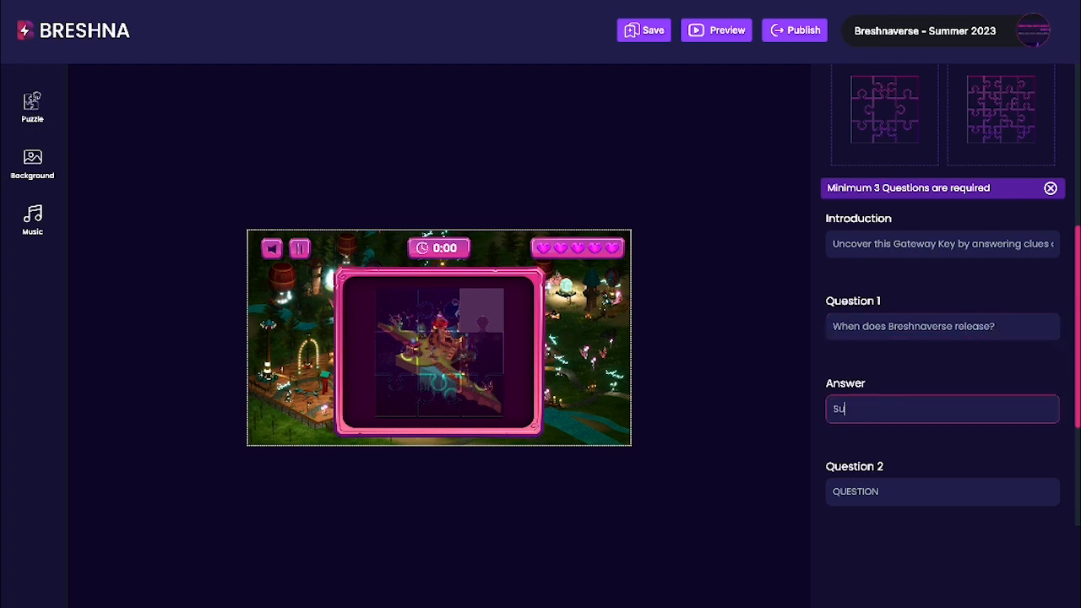
type("mmer 2023")
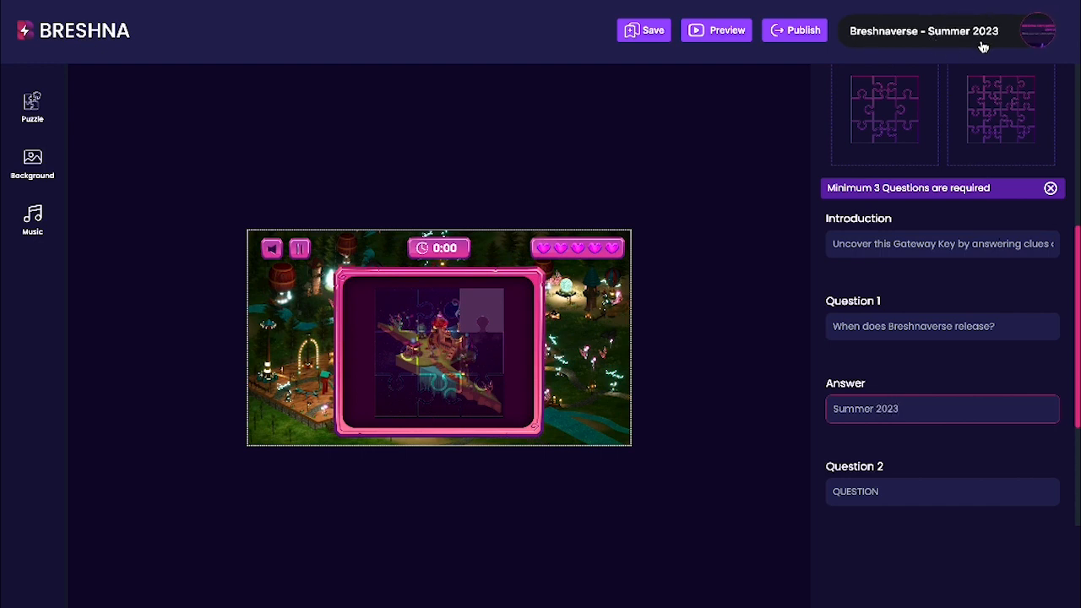
Enter "What does Breshna mean?" as Question 2 with the answer "Lightning".
scroll(988, 307, "down", 2)
left_click(905, 335)
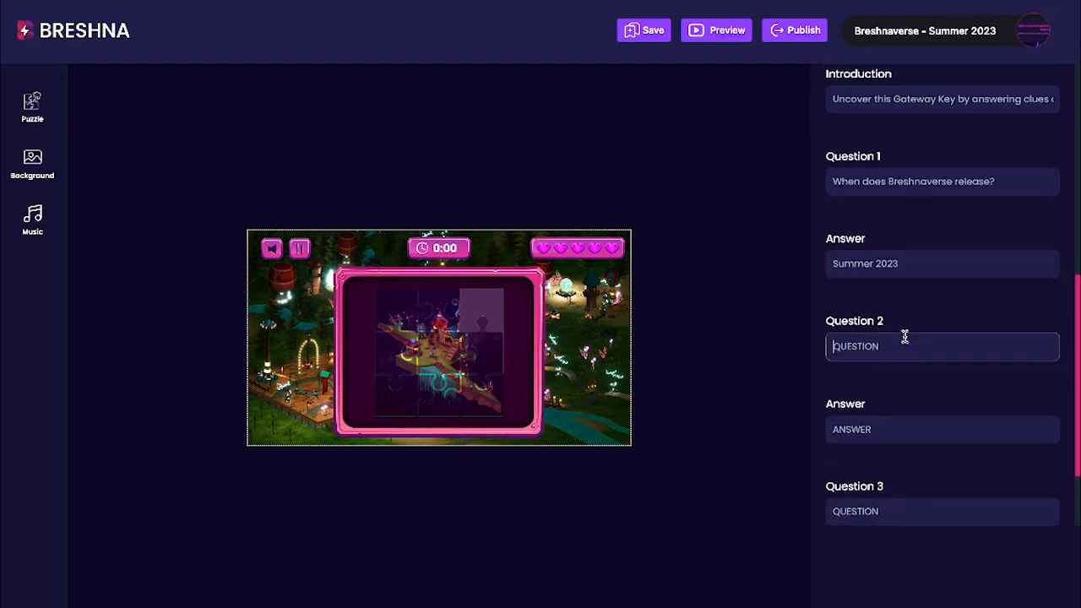
double_click(904, 336)
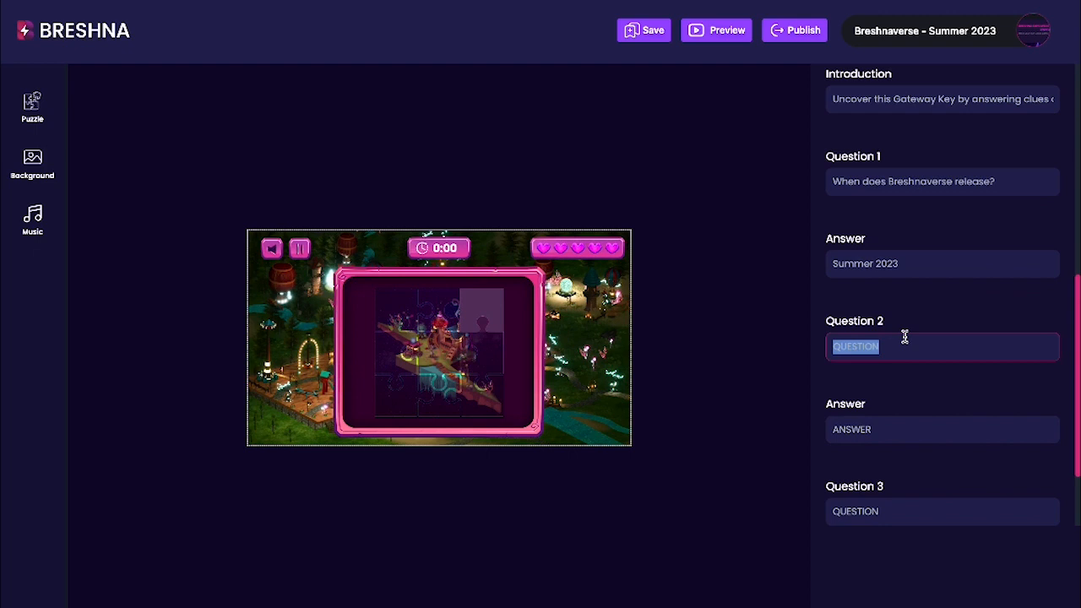
type("Wha")
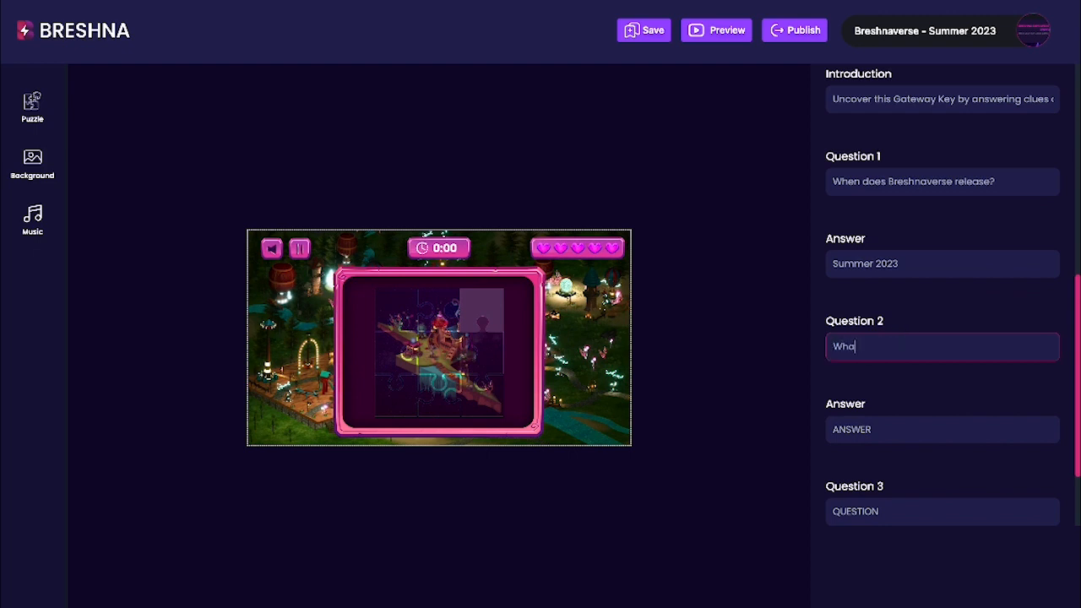
type("t does Breshna mean?")
key("Tab")
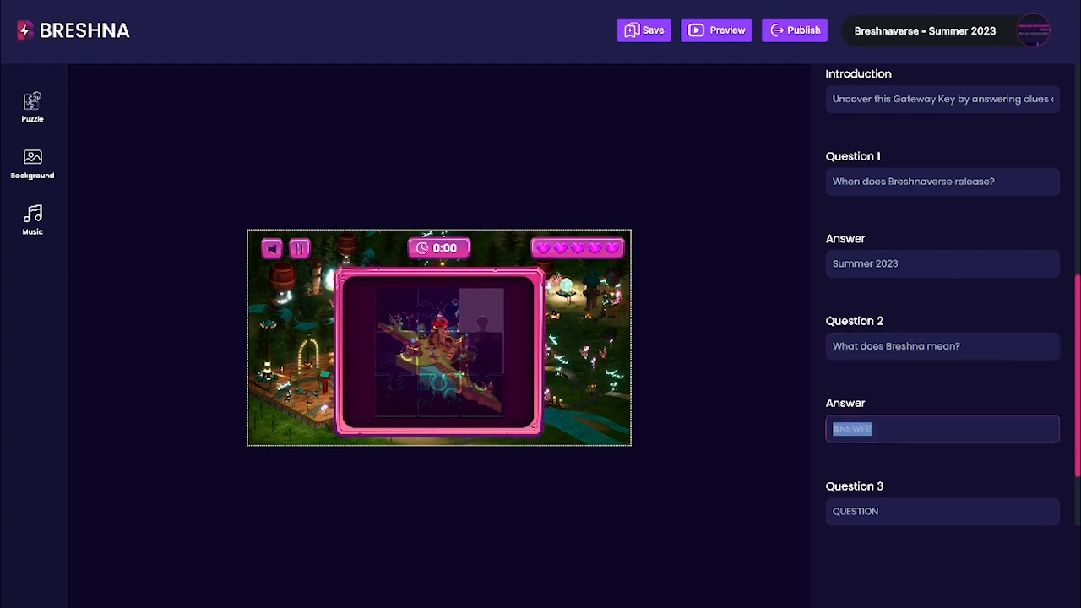
type("Lightning")
Enter "What are the tickets to play in the breshnaverse?" as Question 3 with the answer "Breshna Bolts".
key("Tab")
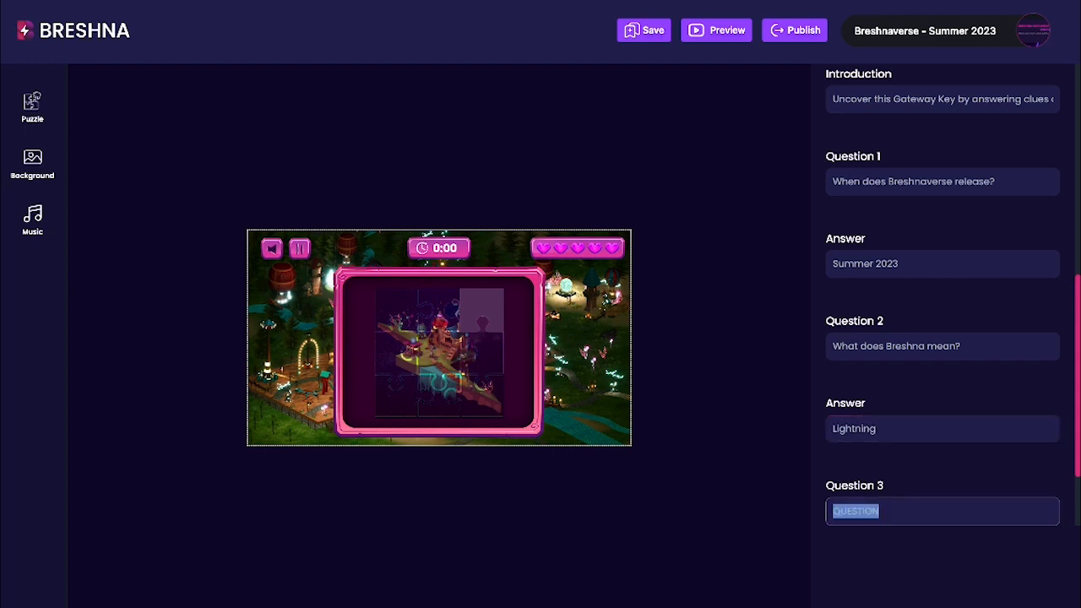
scroll(997, 342, "down", 2)
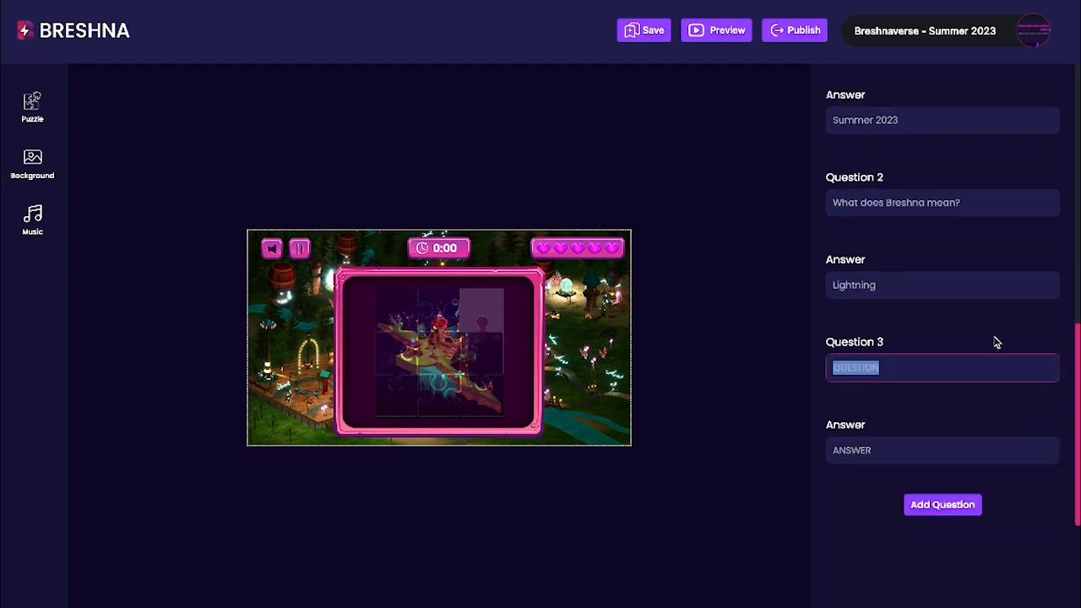
type("What are")
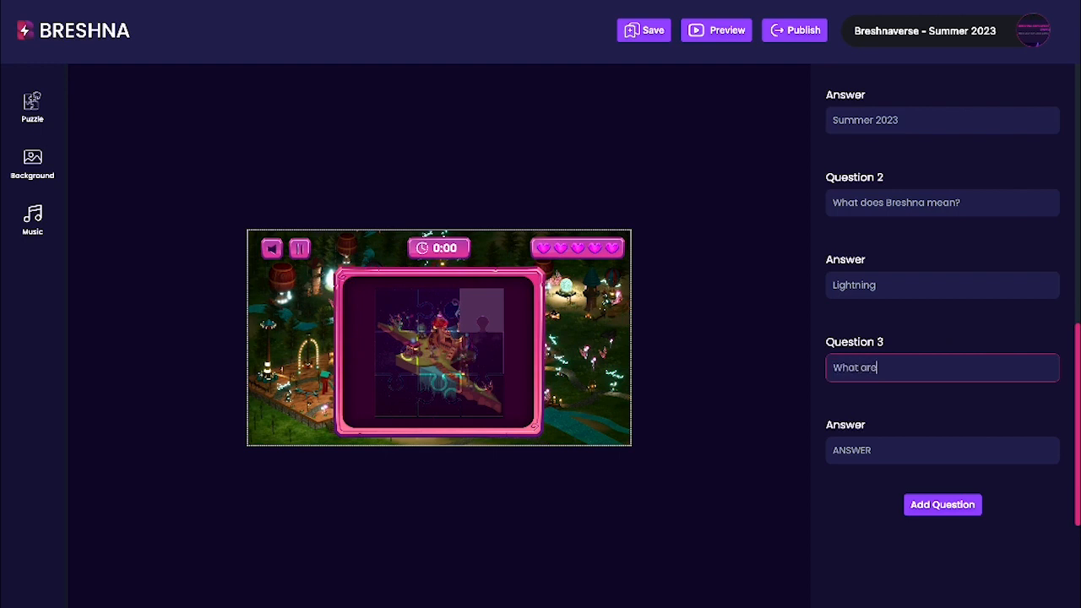
type(" the tickets to palay in the breshna")
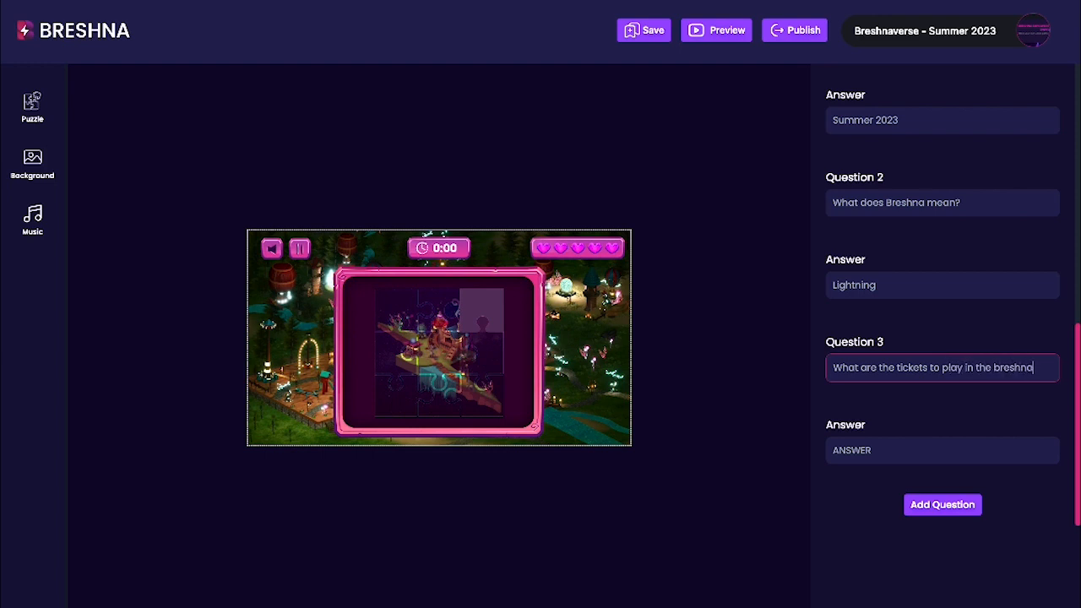
type("verse?")
key("Tab")
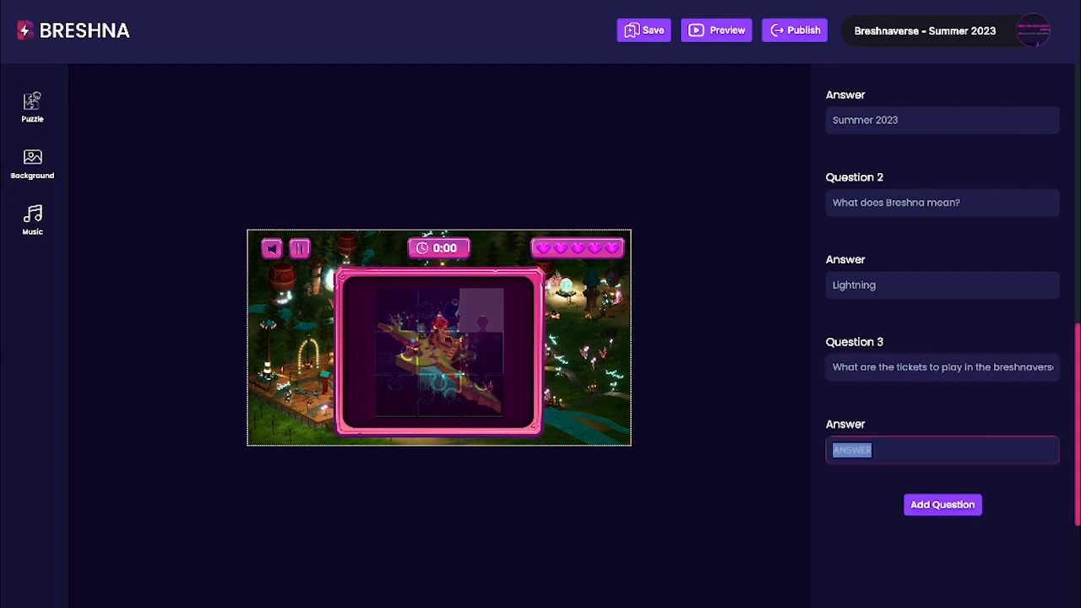
type("Breshna Bolts")
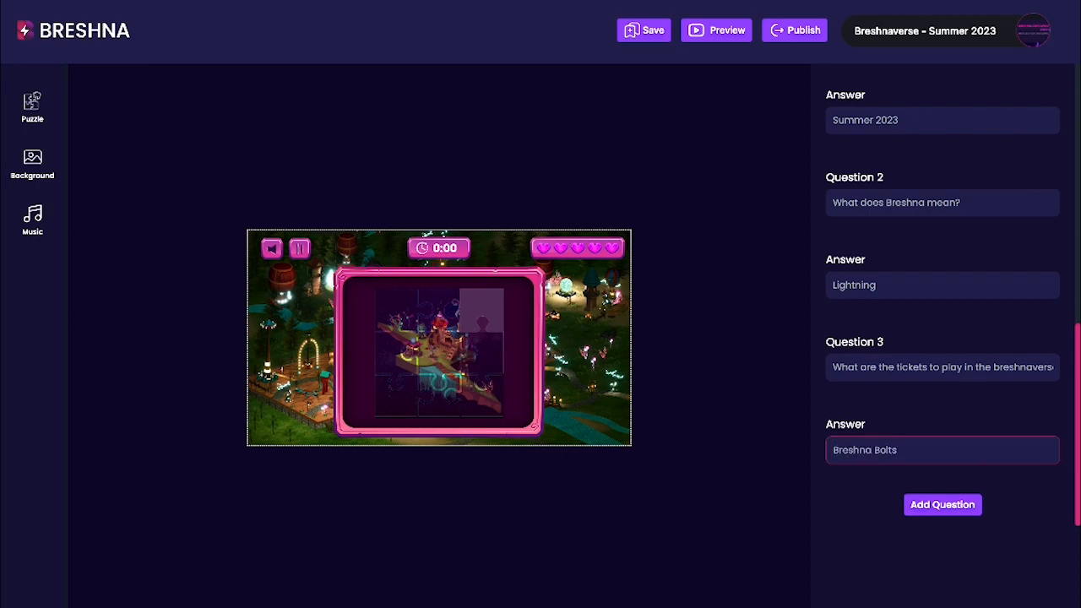
Add a second level and give it the blue elephant puzzle image and the blue forest sunset background from Bolt Squad Uploads.
scroll(954, 249, "up", 10)
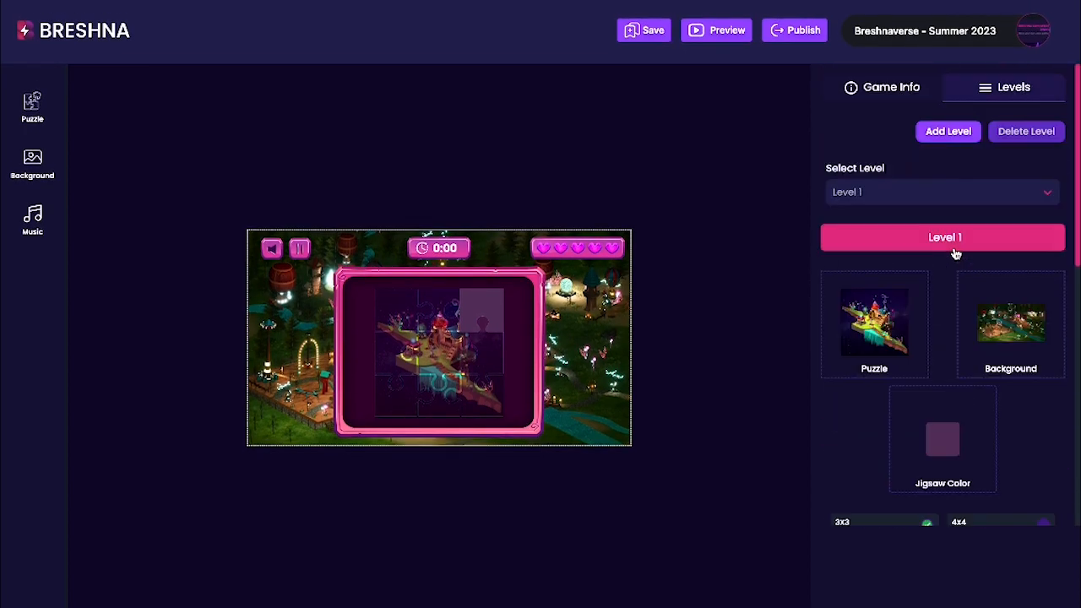
left_click(952, 132)
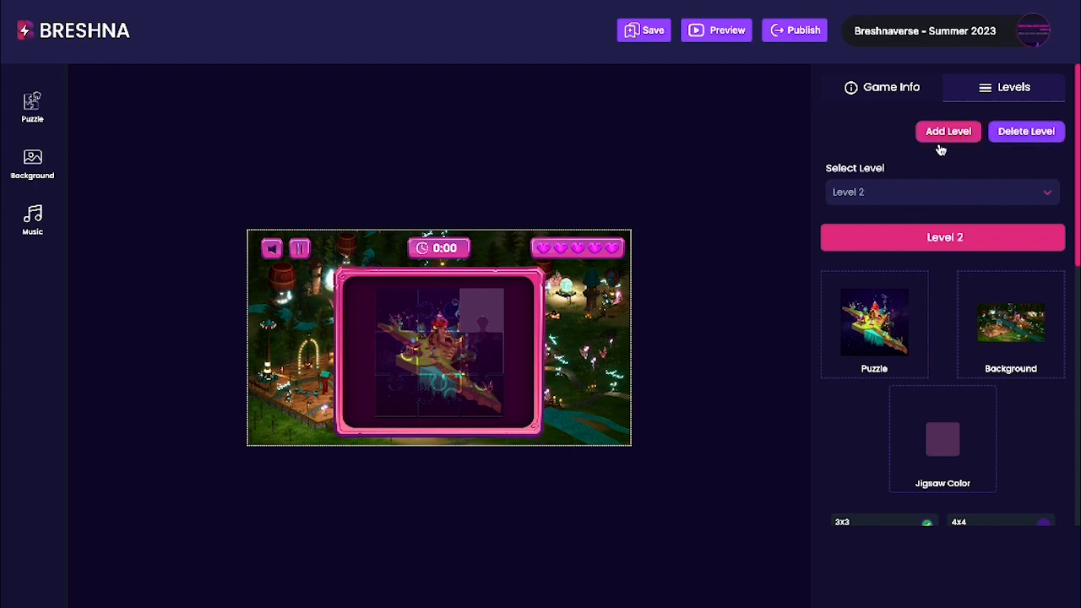
left_click(886, 337)
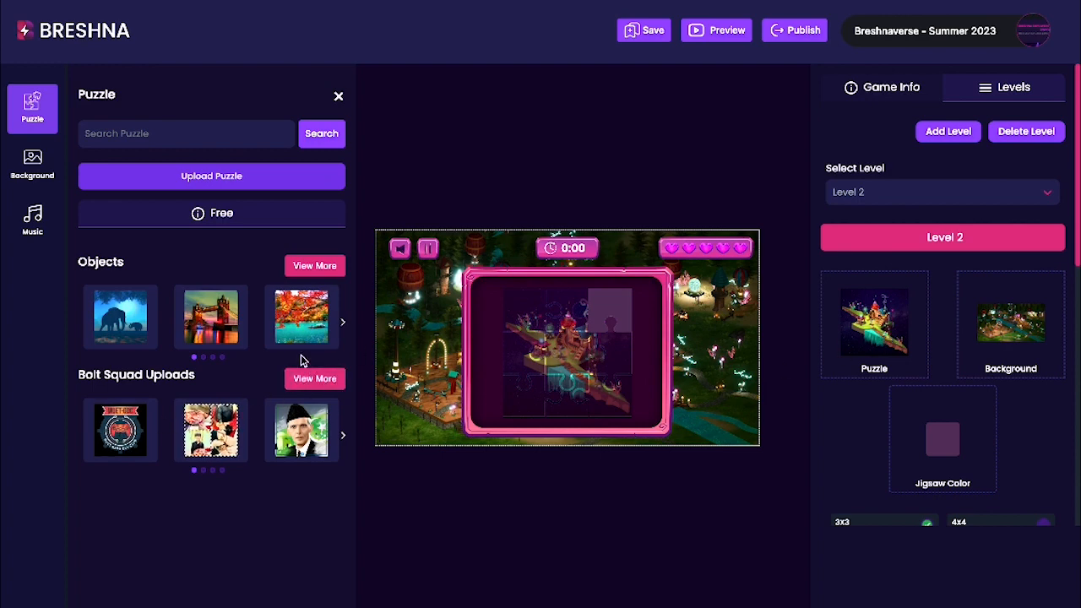
left_click(103, 321)
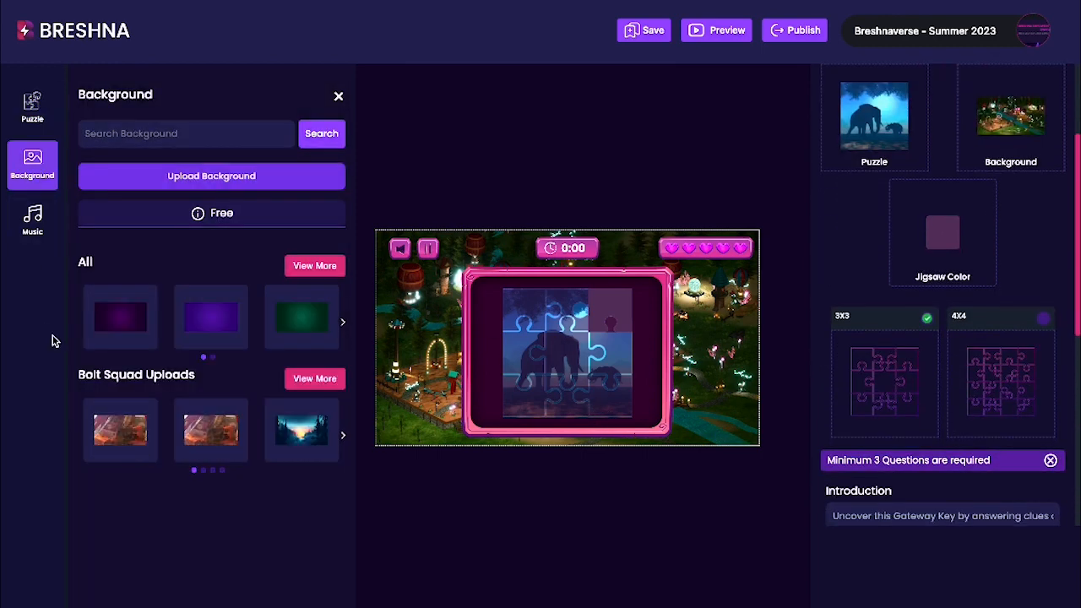
left_click(295, 435)
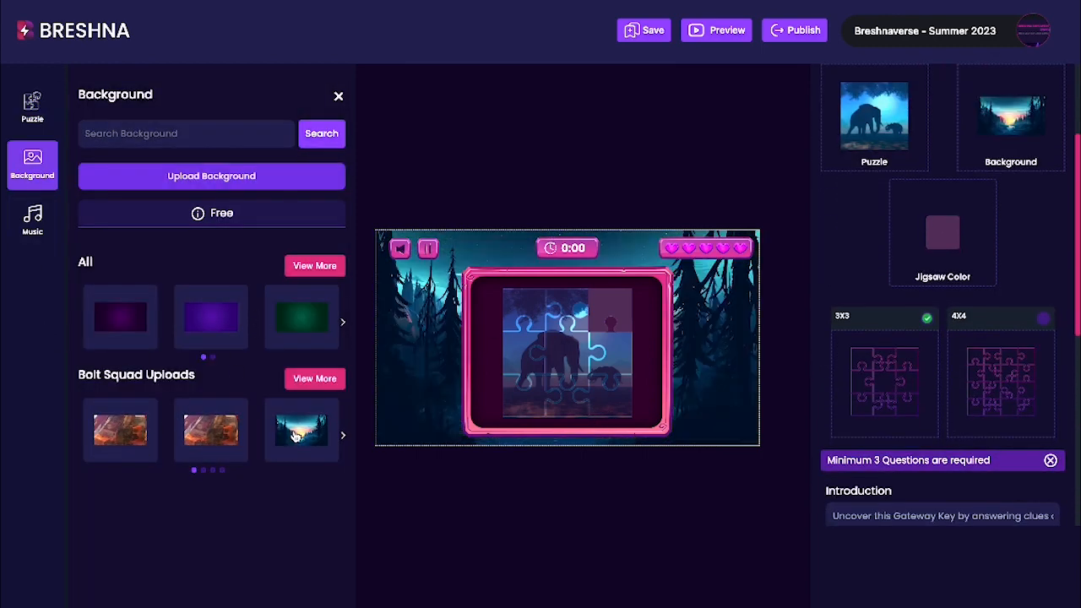
Switch back to Level 1 and delete Level 2 from the game.
scroll(954, 180, "up", 3)
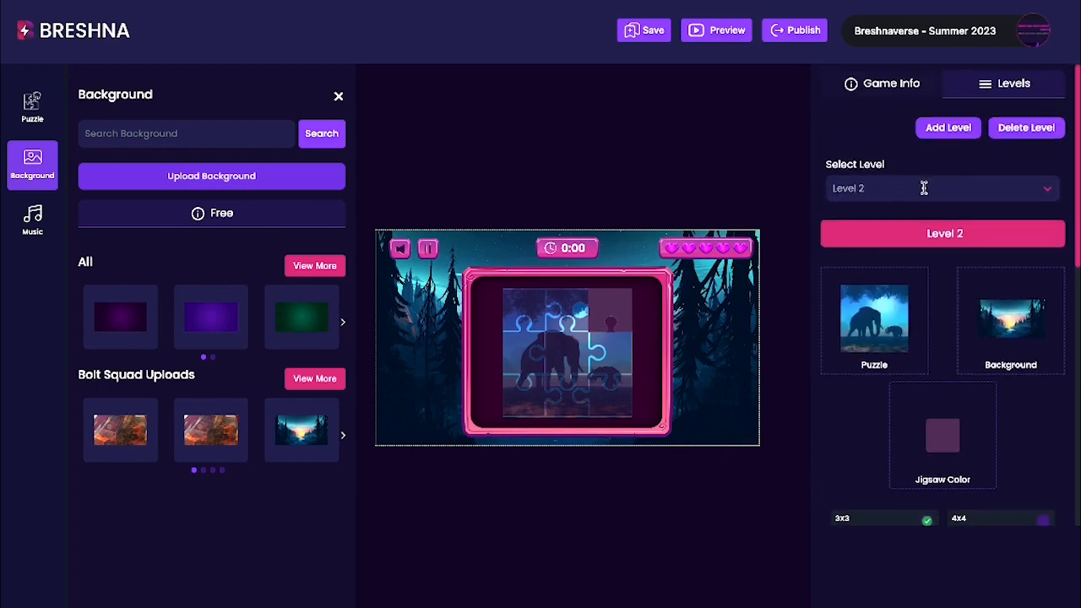
left_click(926, 188)
left_click(881, 219)
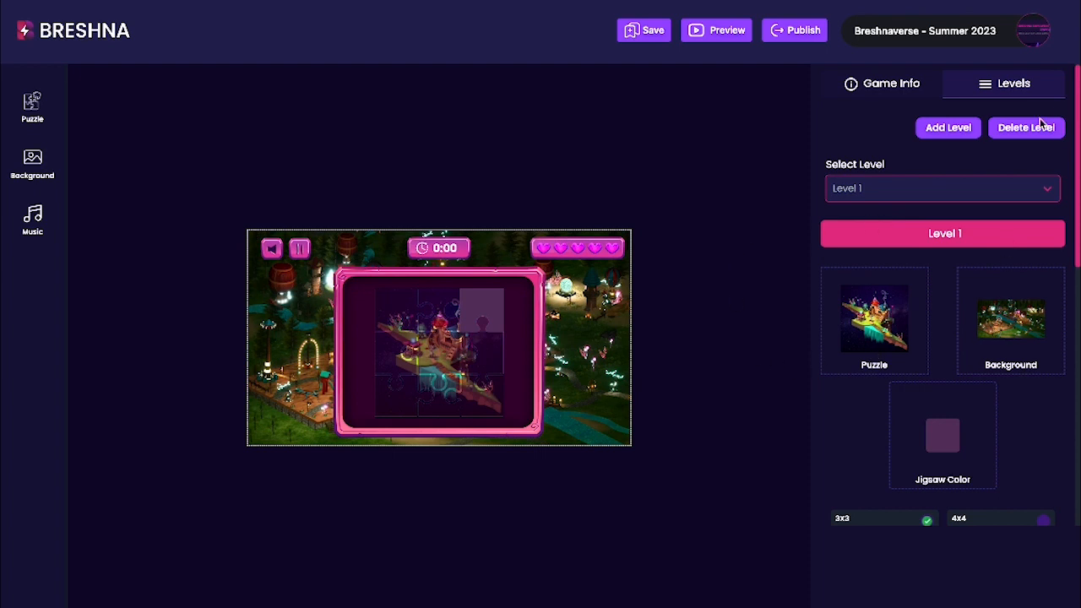
left_click(1014, 134)
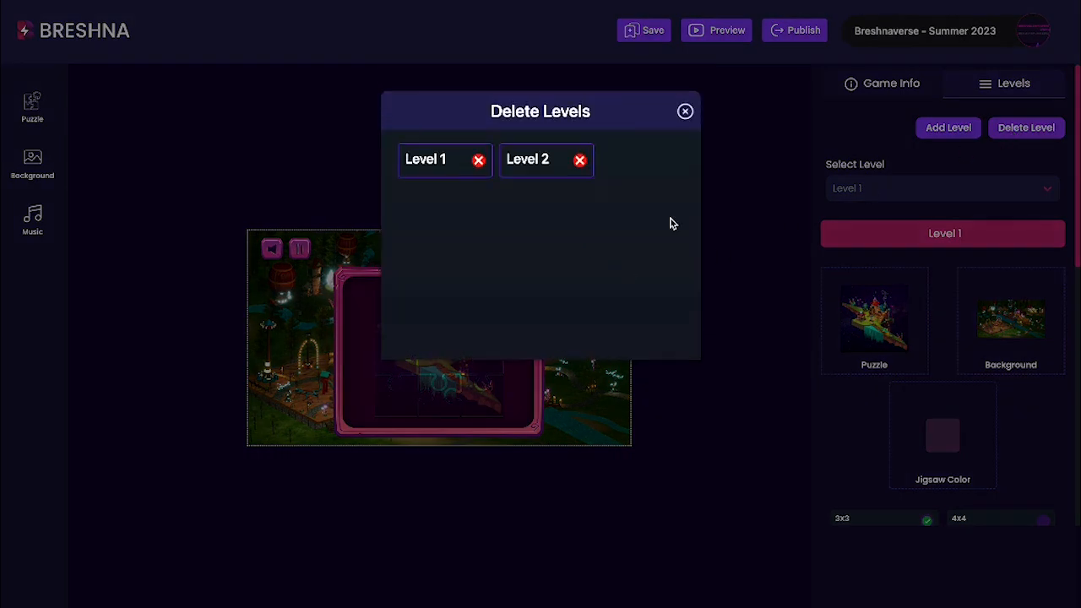
left_click(581, 160)
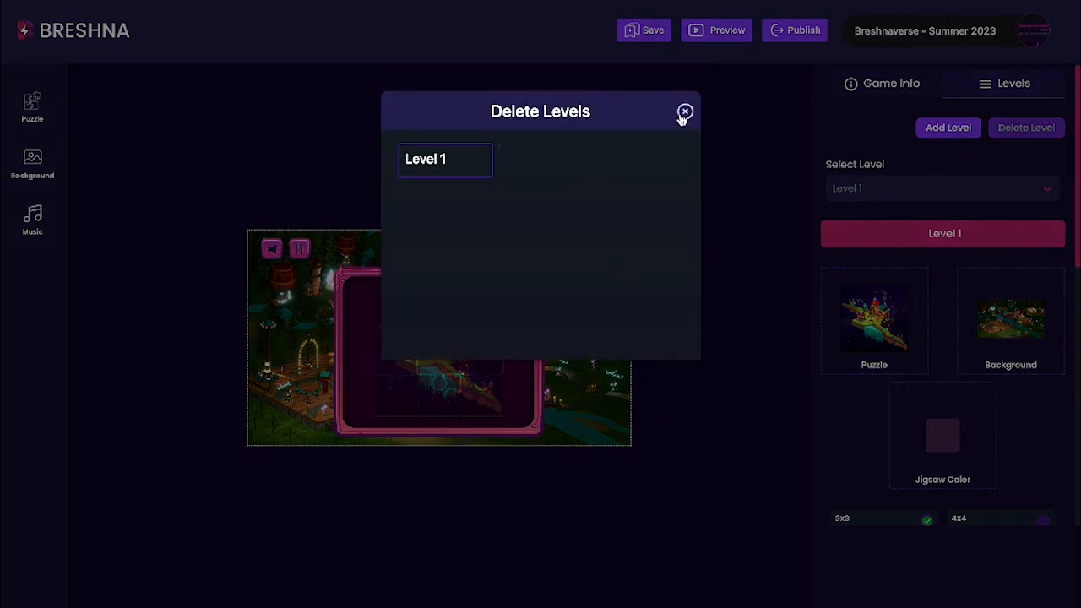
left_click(683, 114)
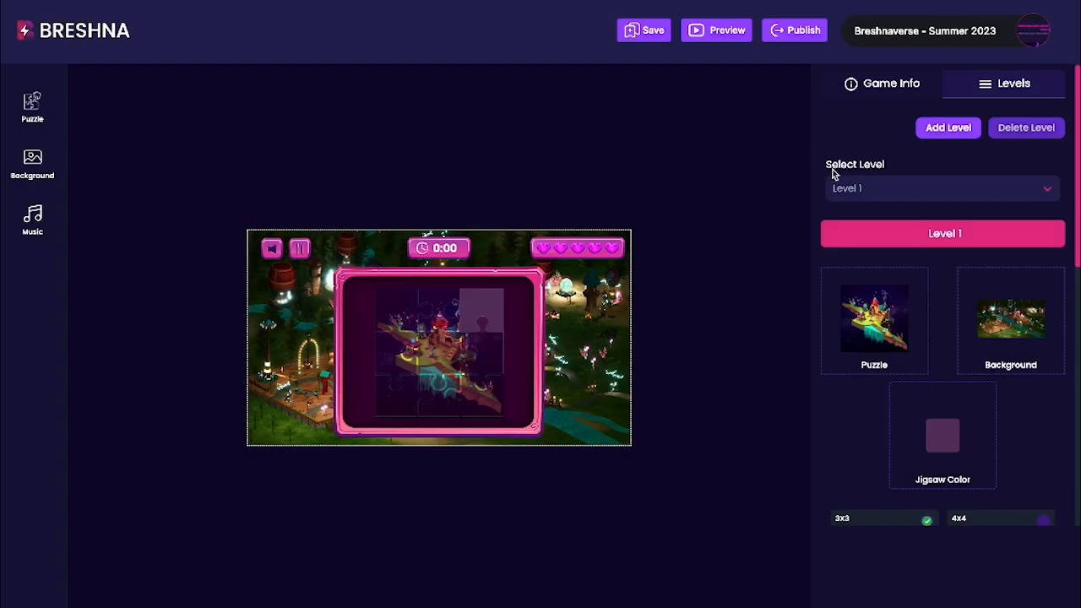
Set the game title to "Reveal the Verse" in the game information.
left_click(882, 87)
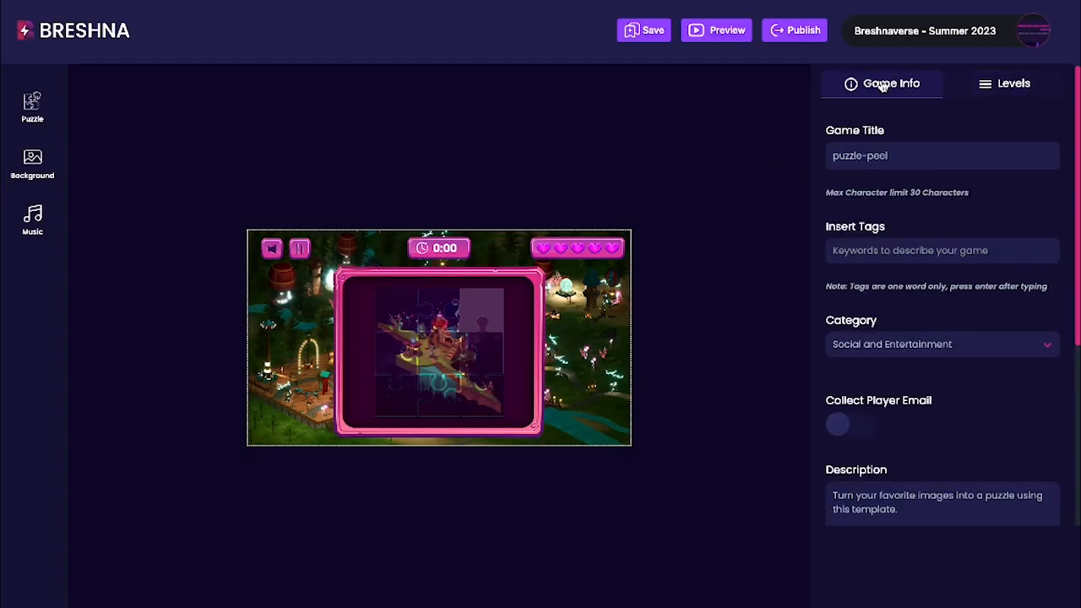
left_click(1005, 85)
left_click(914, 85)
triple_click(903, 166)
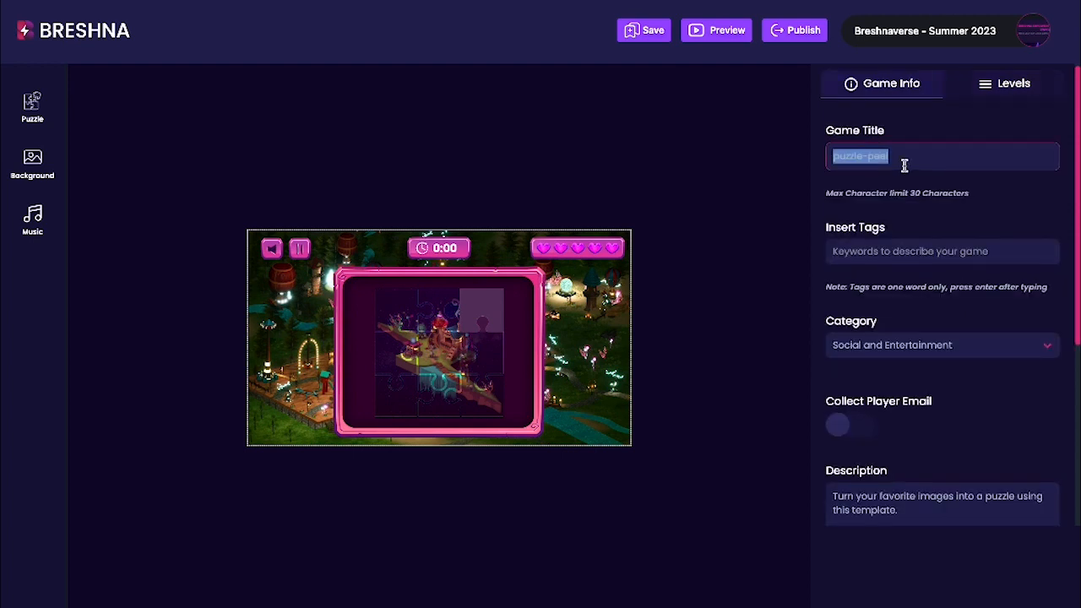
type("Reveal the ")
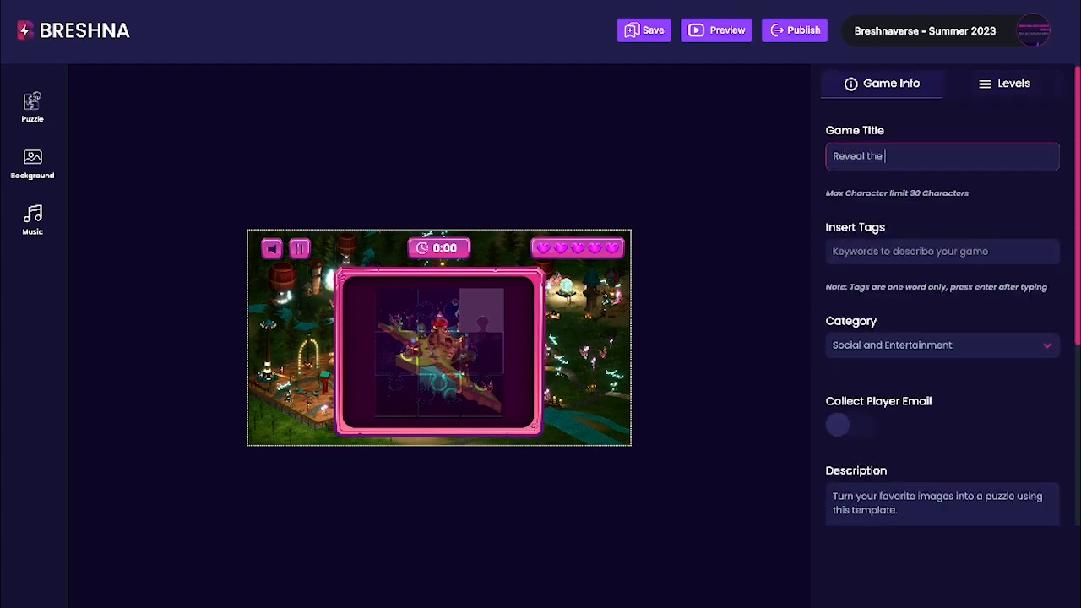
type("Berse")
Add the game tags "breshna", "breshnaverse", "puzzle peel" and "puzzle".
key("Tab")
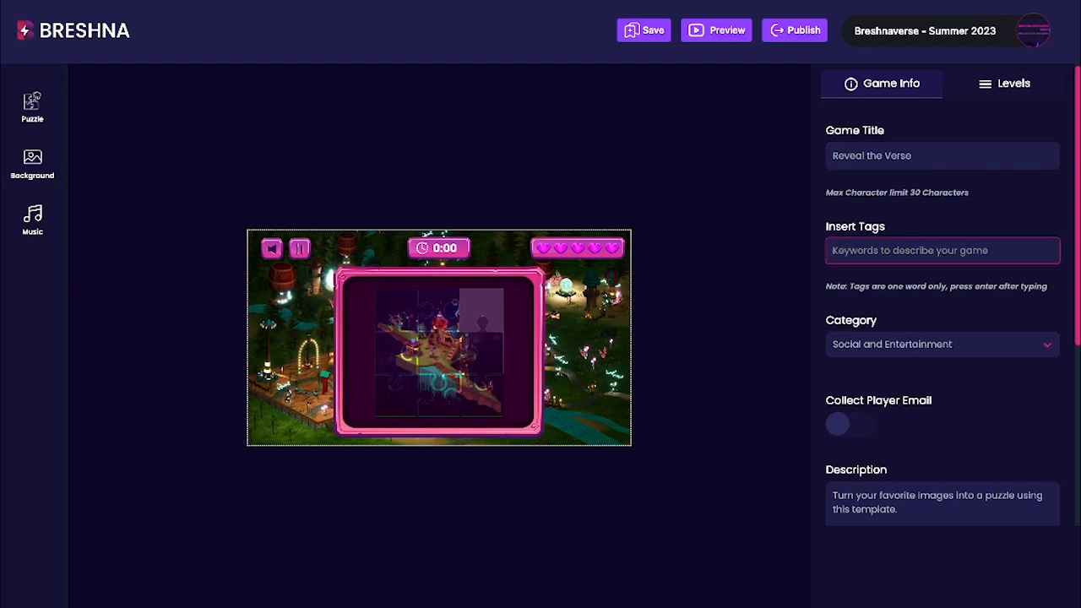
type("breshna")
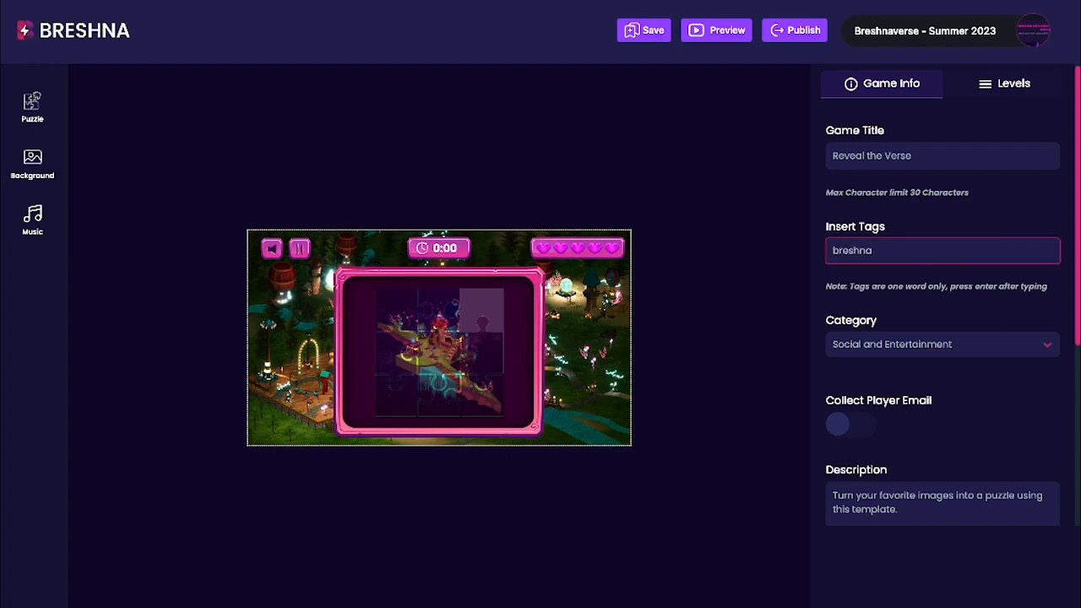
key("Return")
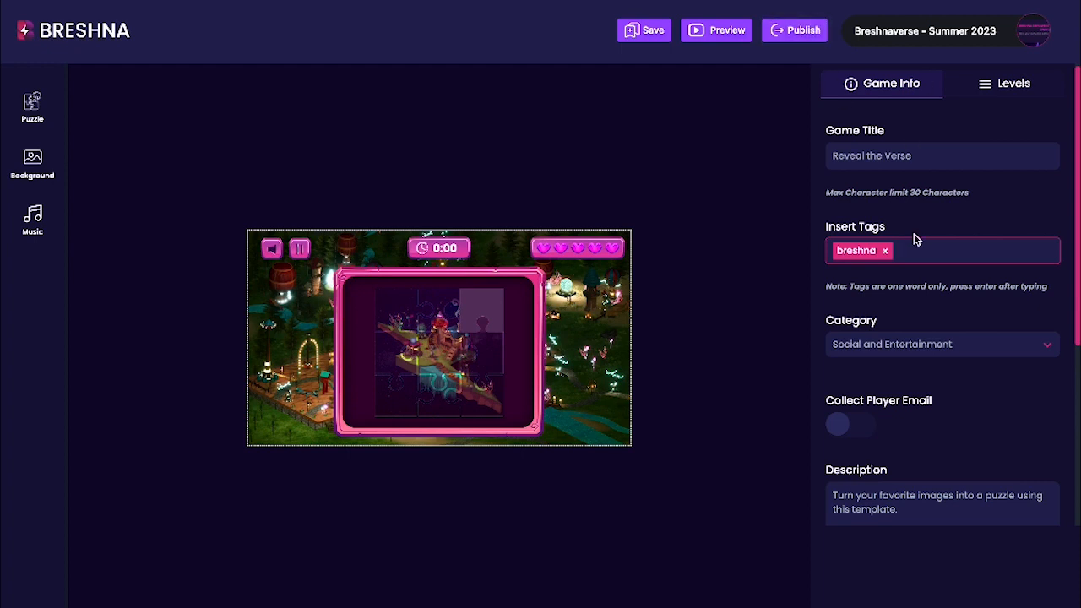
type("breshnaverse")
key("Return")
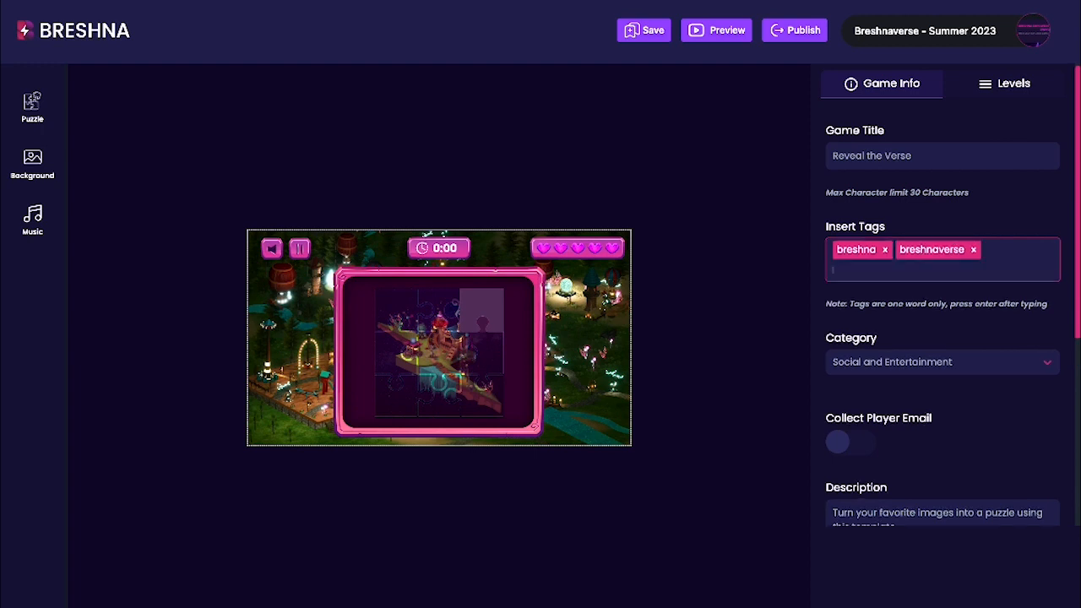
type("puzzle peel")
key("Return")
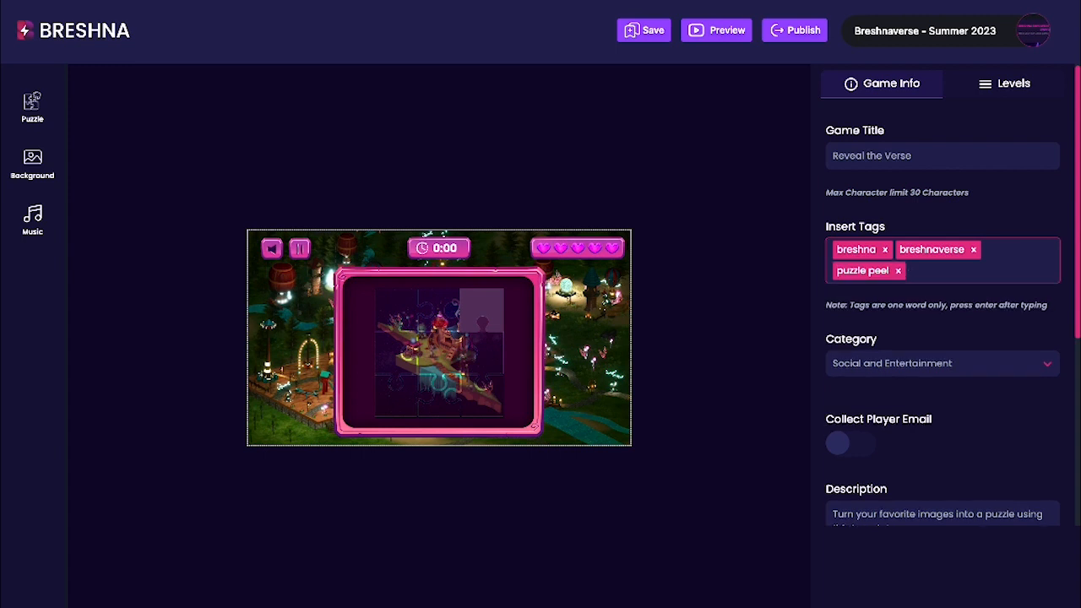
type("puzzle")
key("Return")
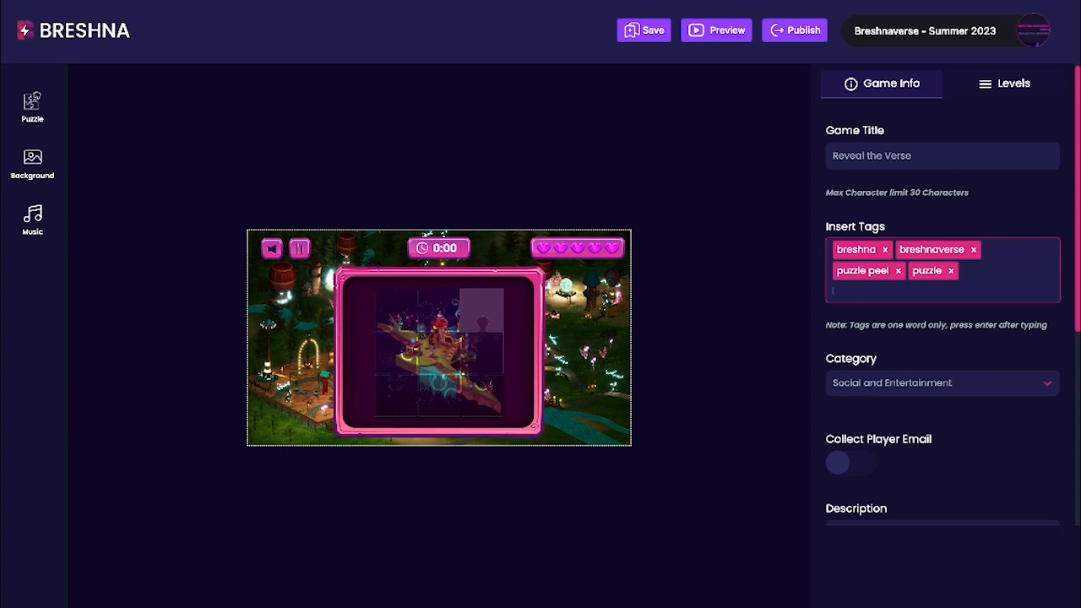
scroll(971, 296, "down", 3)
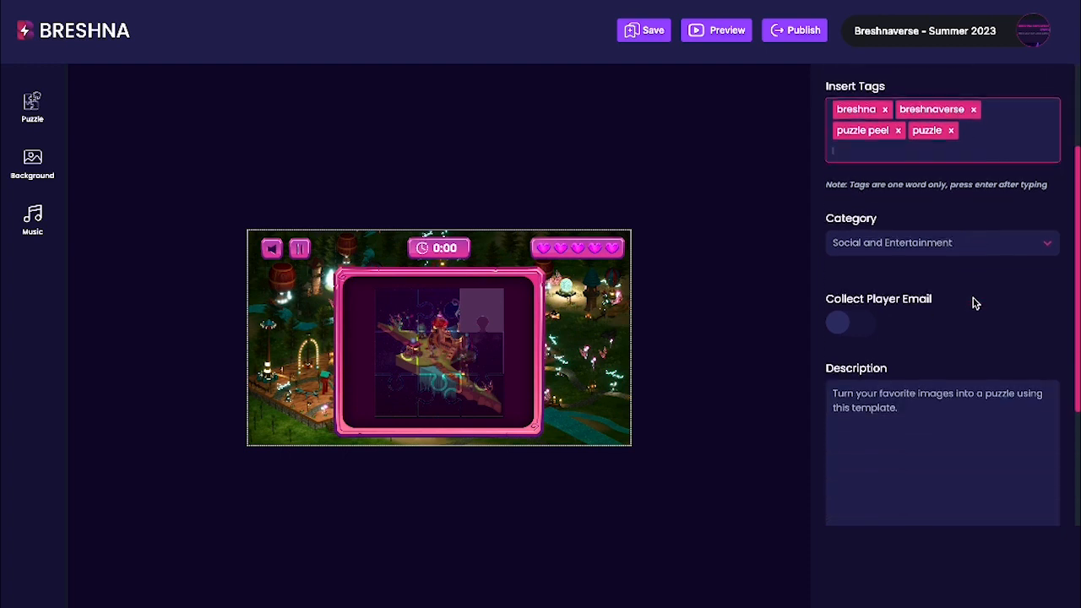
Set the game category to Social and Entertainment and leave player email collection turned off.
left_click(932, 234)
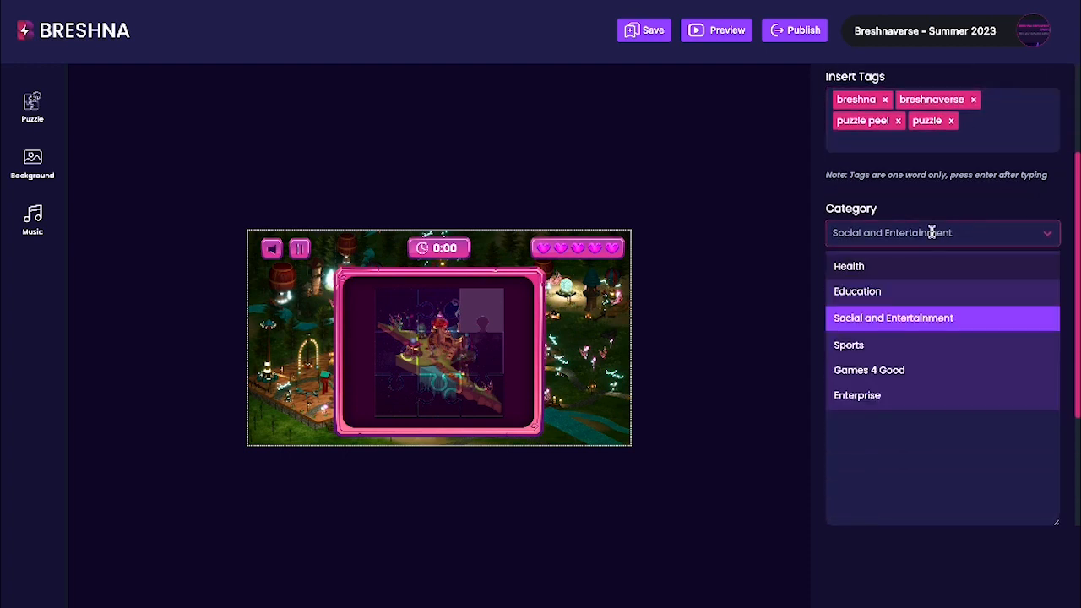
left_click(881, 319)
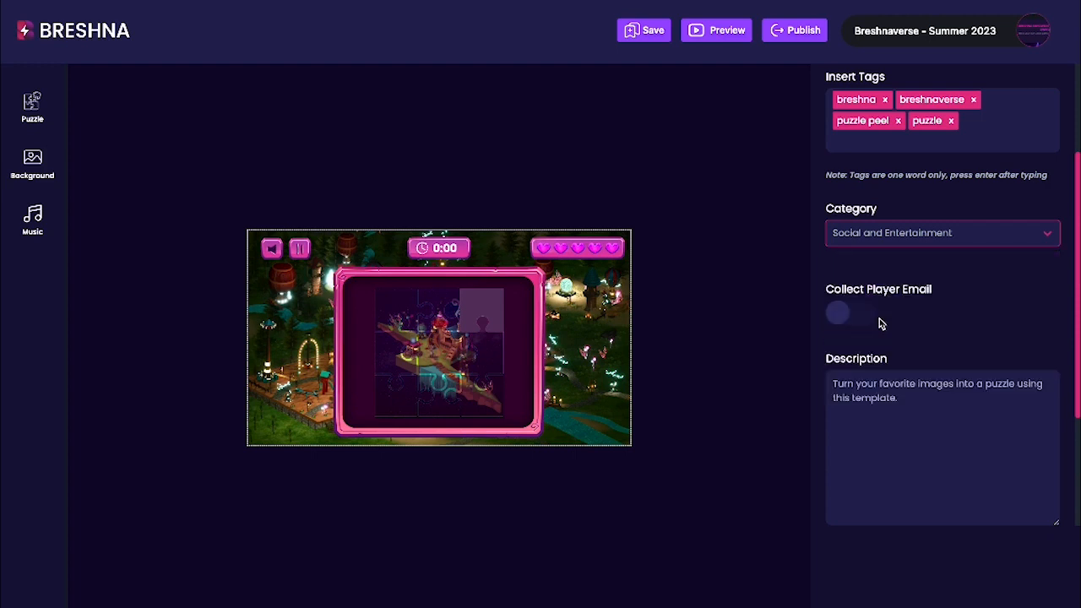
left_click(980, 320)
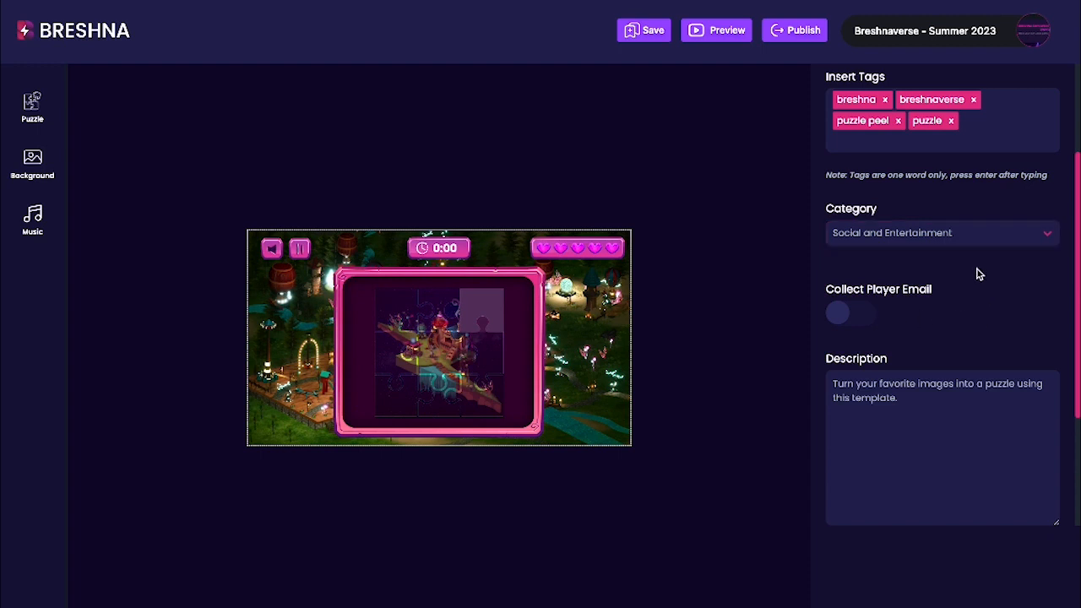
left_click(956, 236)
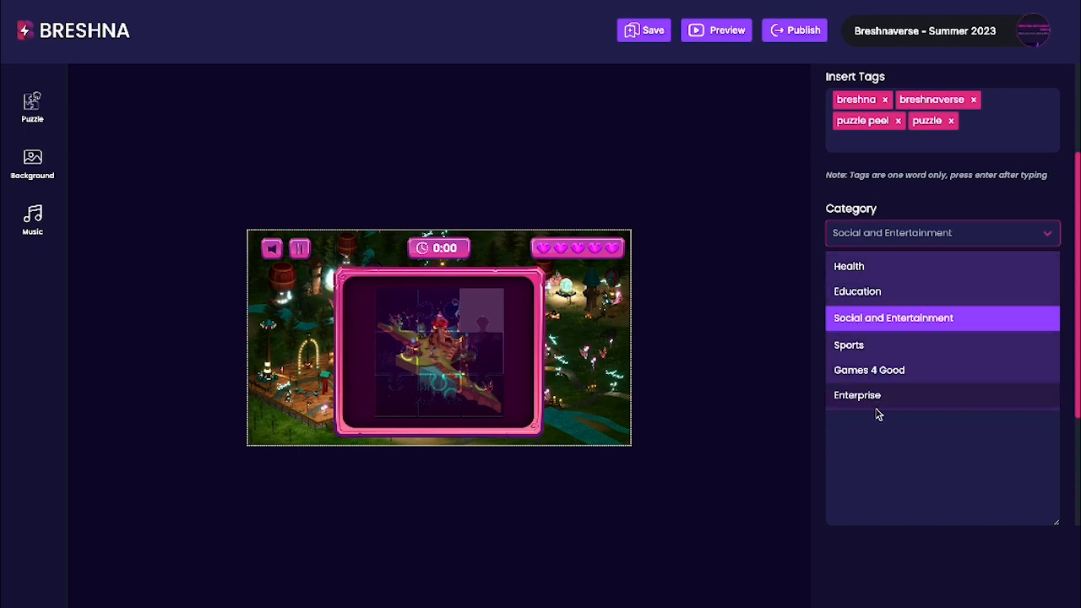
left_click(932, 189)
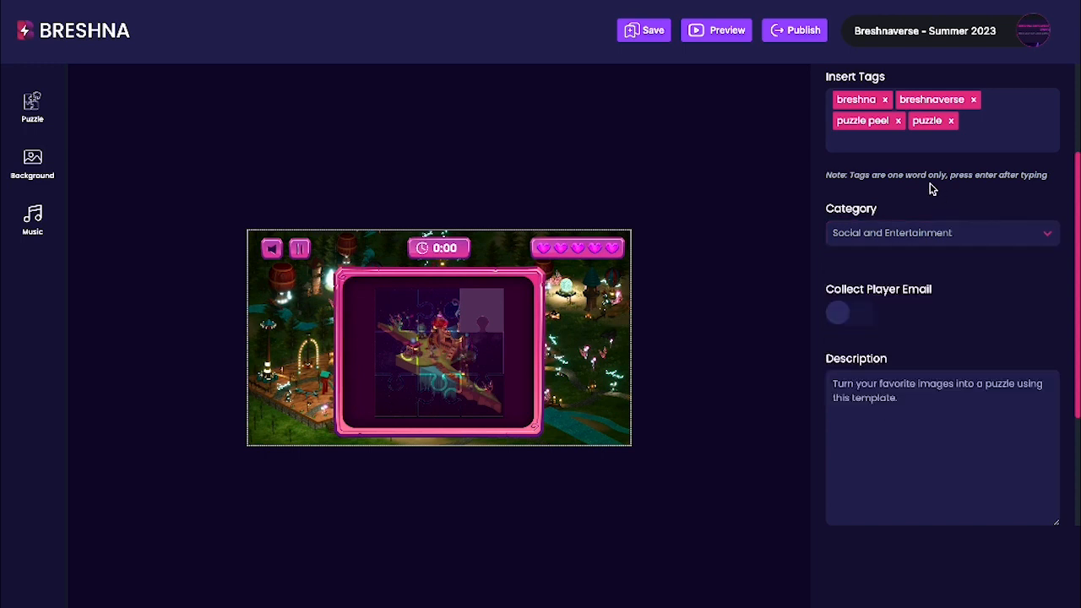
scroll(971, 283, "down", 1)
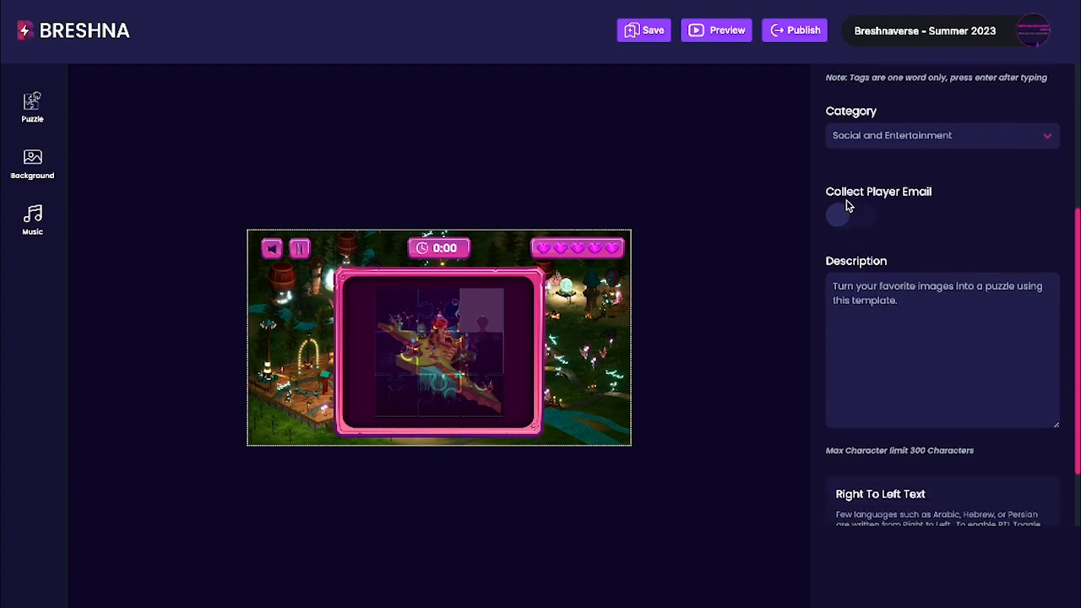
left_click(845, 223)
left_click(845, 223)
Replace the game description with "Uncover the gateway key by answering clues about the breshnaverse.".
scroll(901, 219, "down", 2)
left_click(912, 229)
key("ctrl+a")
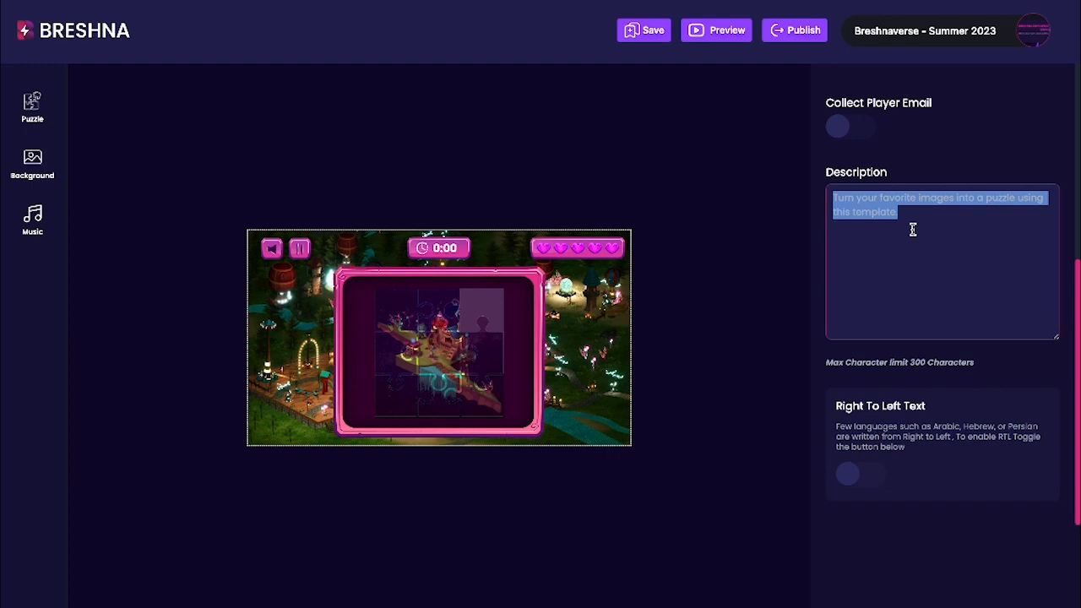
type("Unco")
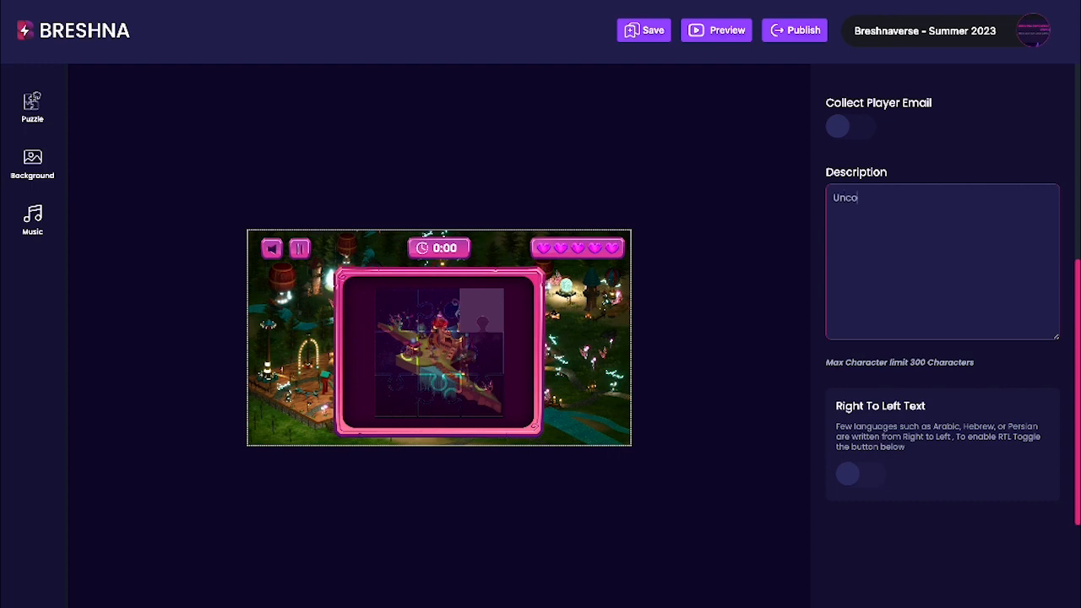
type("ver the gateway key by answering")
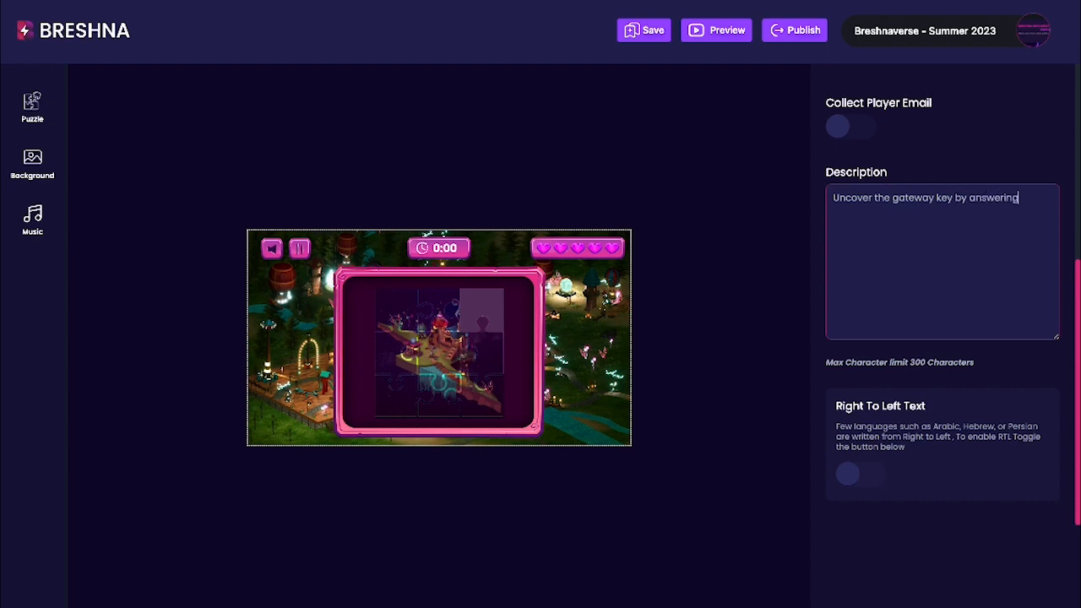
type(" clues about the bres")
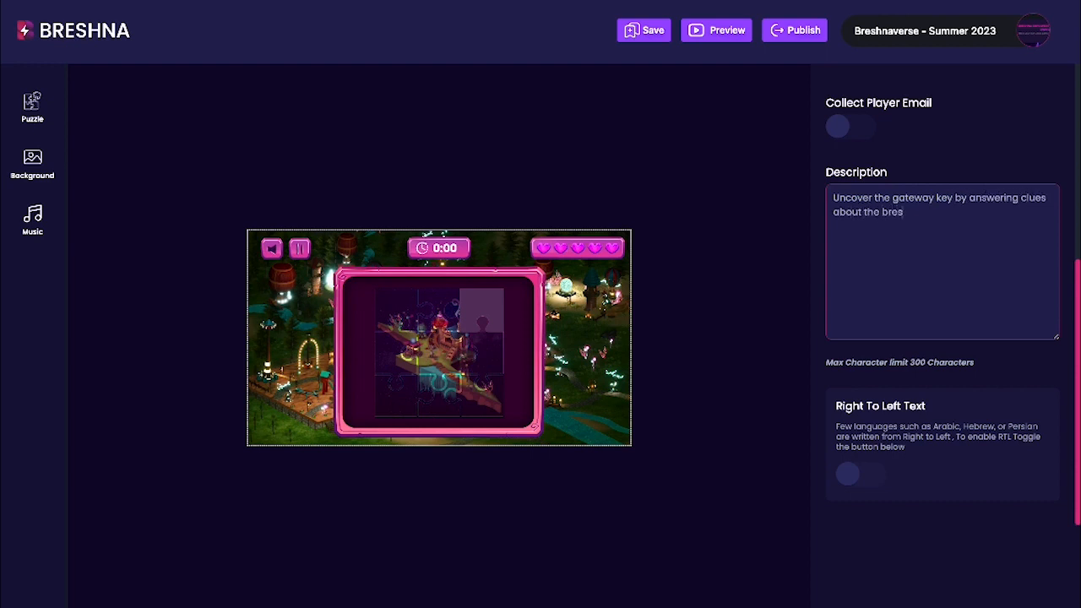
type("hnaverse.")
Review the game description, the right-to-left text option and the other game information fields.
scroll(989, 244, "up", 1)
left_click_drag(971, 245, 816, 218)
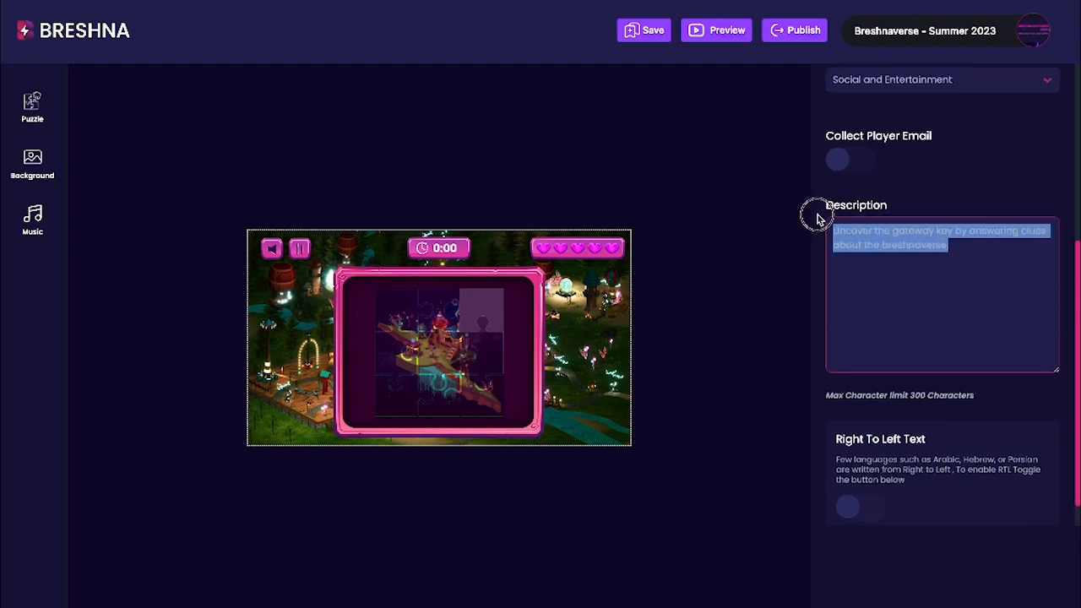
left_click(966, 267)
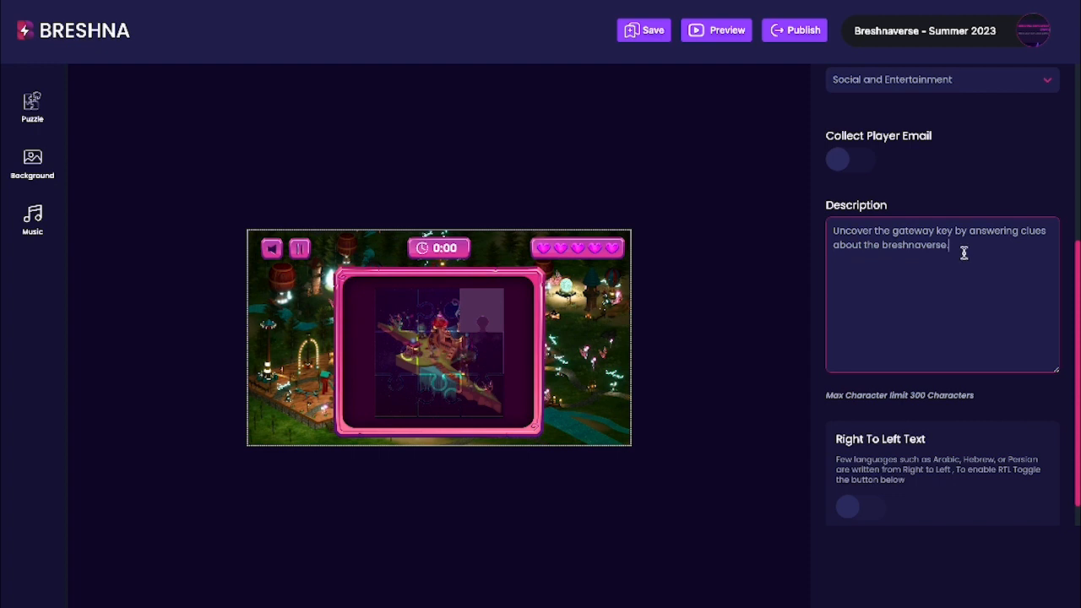
left_click_drag(963, 253, 828, 224)
left_click(1000, 263)
scroll(953, 248, "up", 2)
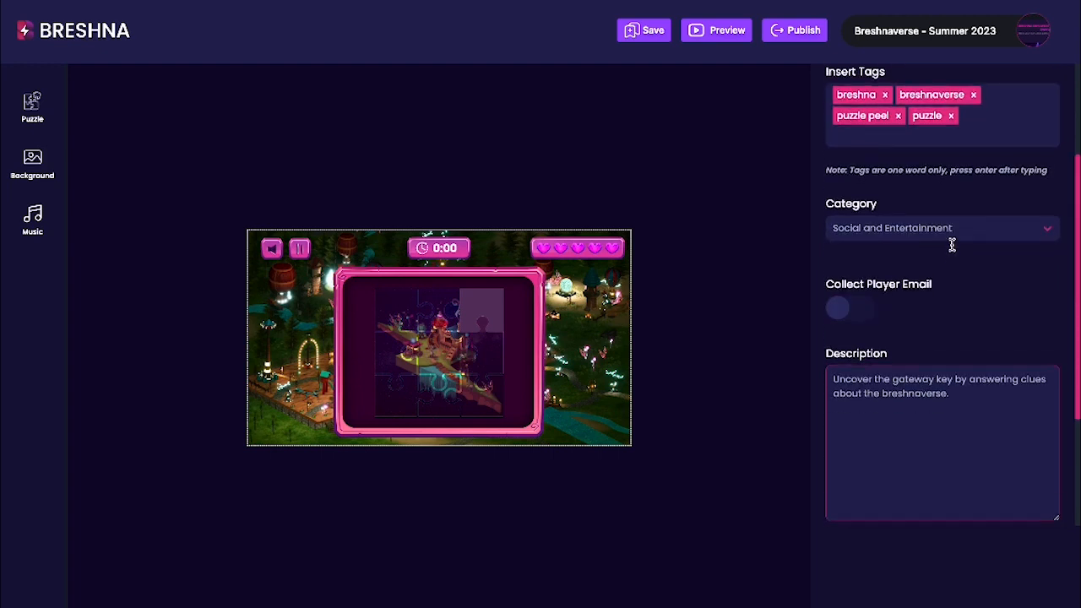
scroll(952, 245, "down", 3)
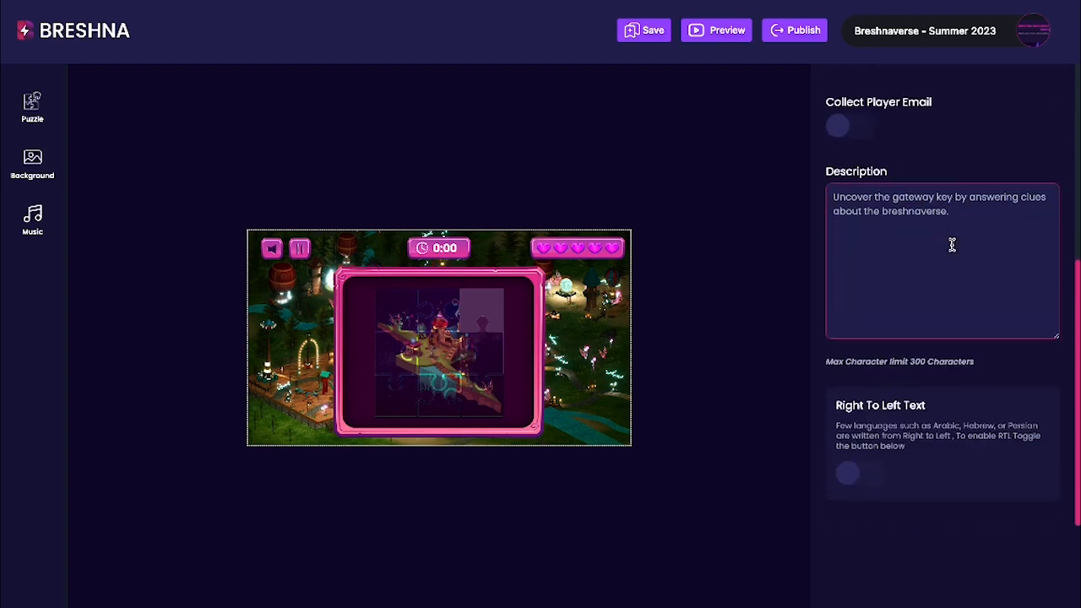
scroll(929, 258, "up", 1)
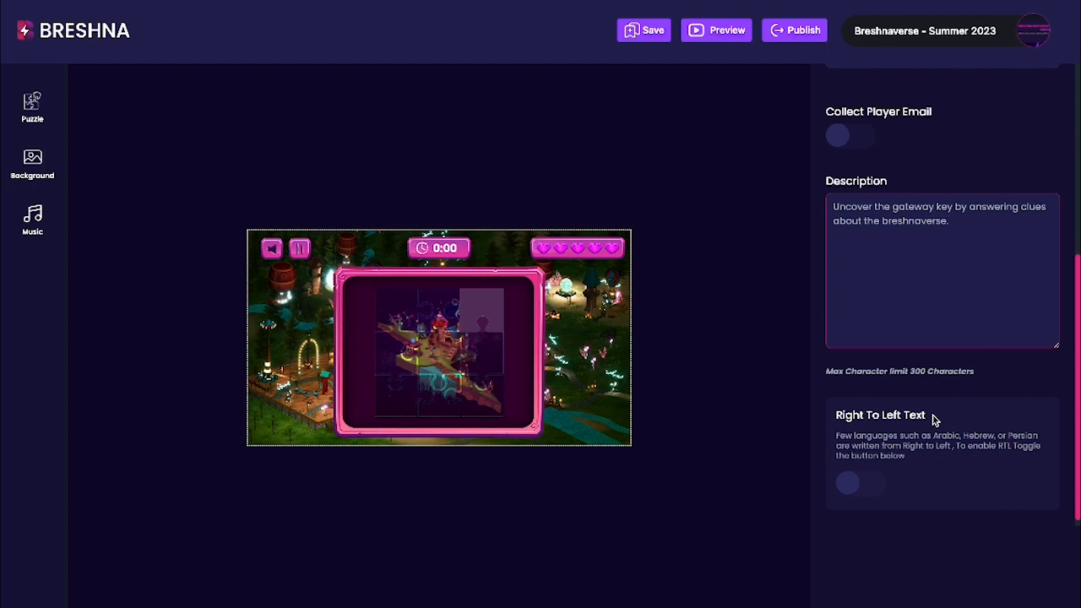
scroll(934, 420, "up", 4)
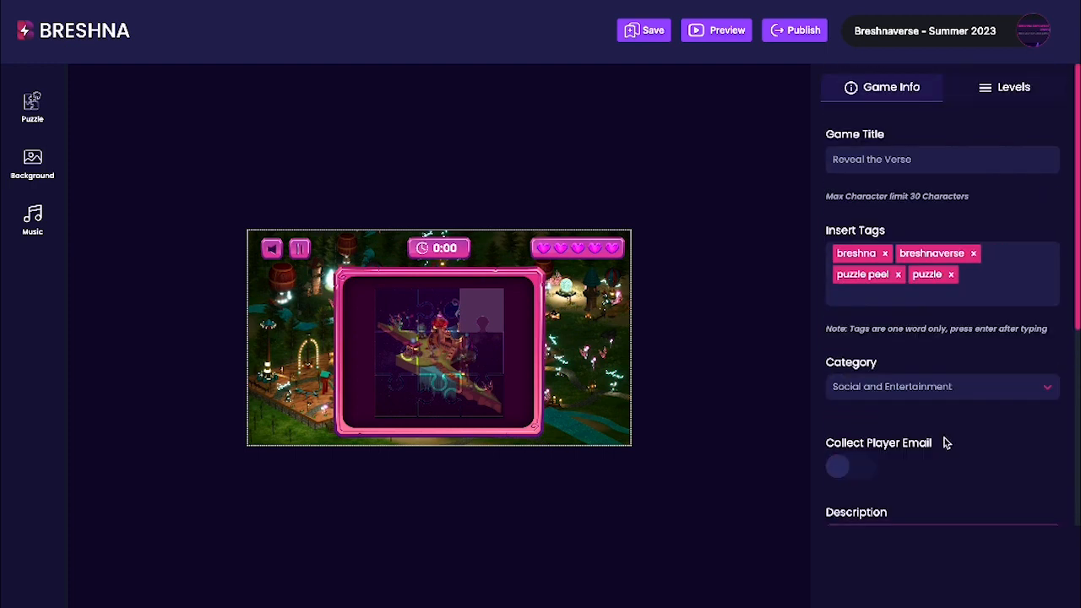
Preview the game, read its About description and return to the game's main menu.
left_click(672, 38)
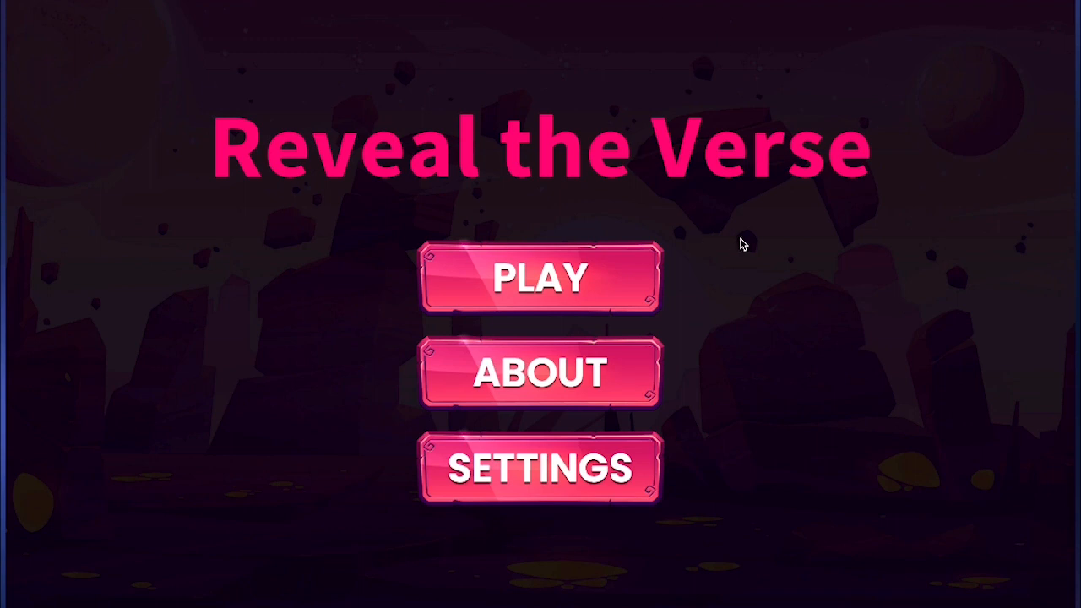
left_click(541, 396)
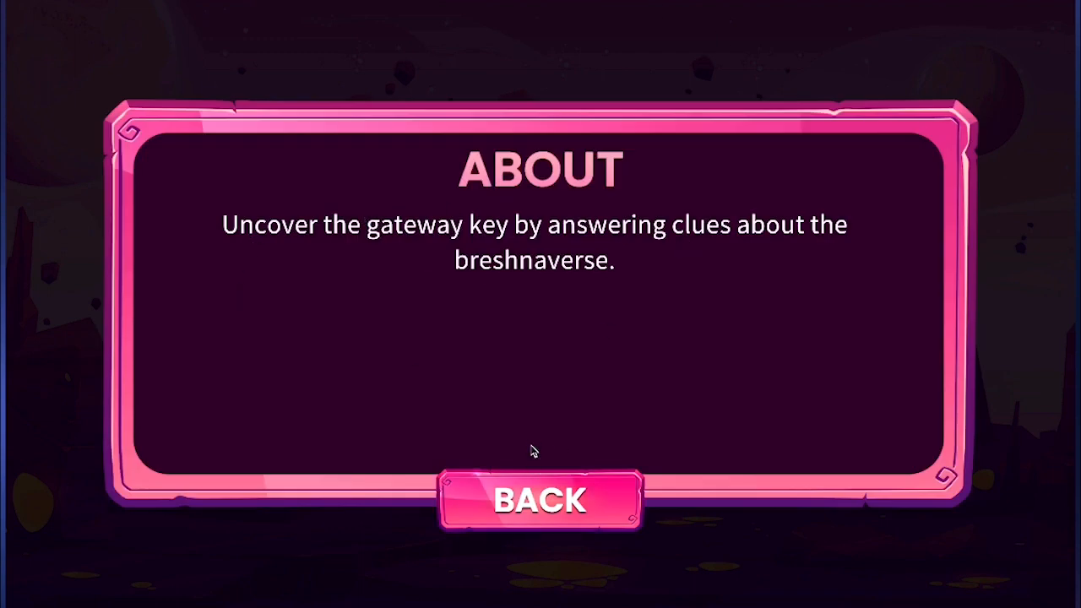
left_click(517, 502)
Start a self-paced playthrough at medium difficulty and continue past the level intro.
left_click(556, 287)
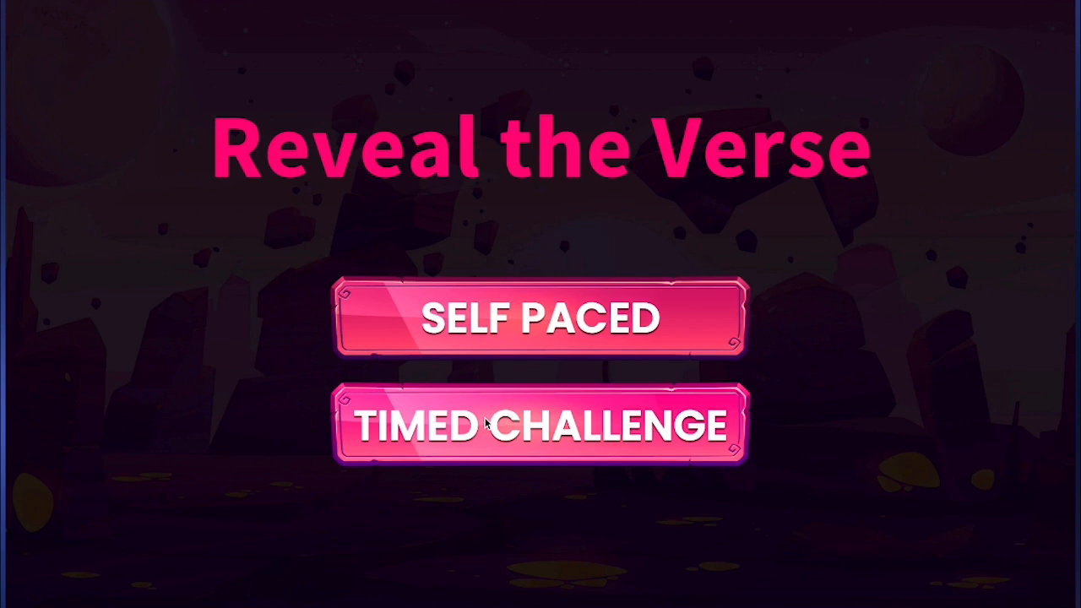
left_click(522, 318)
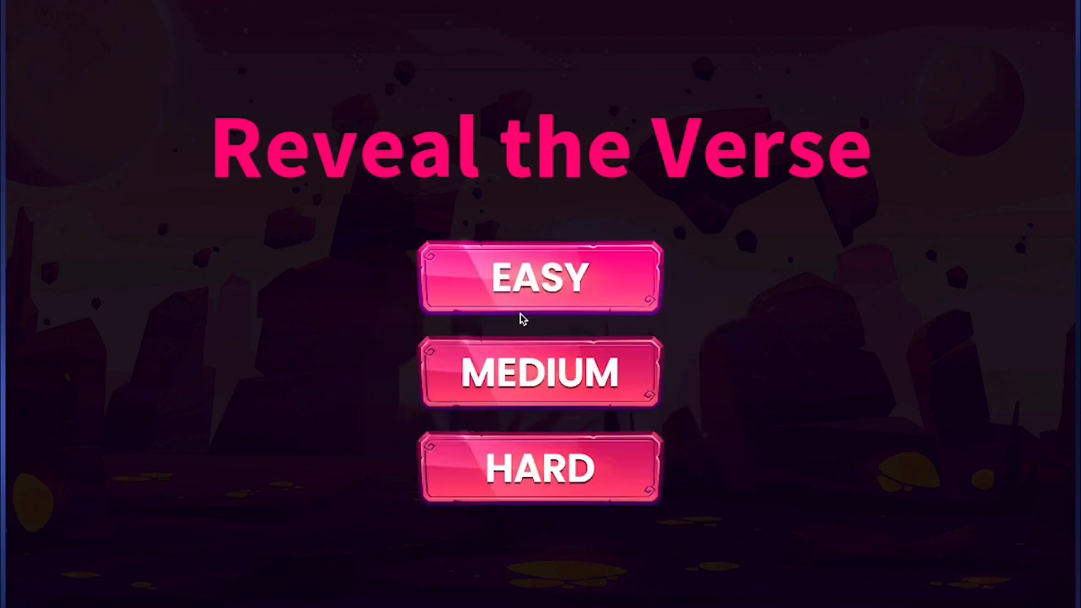
left_click(544, 373)
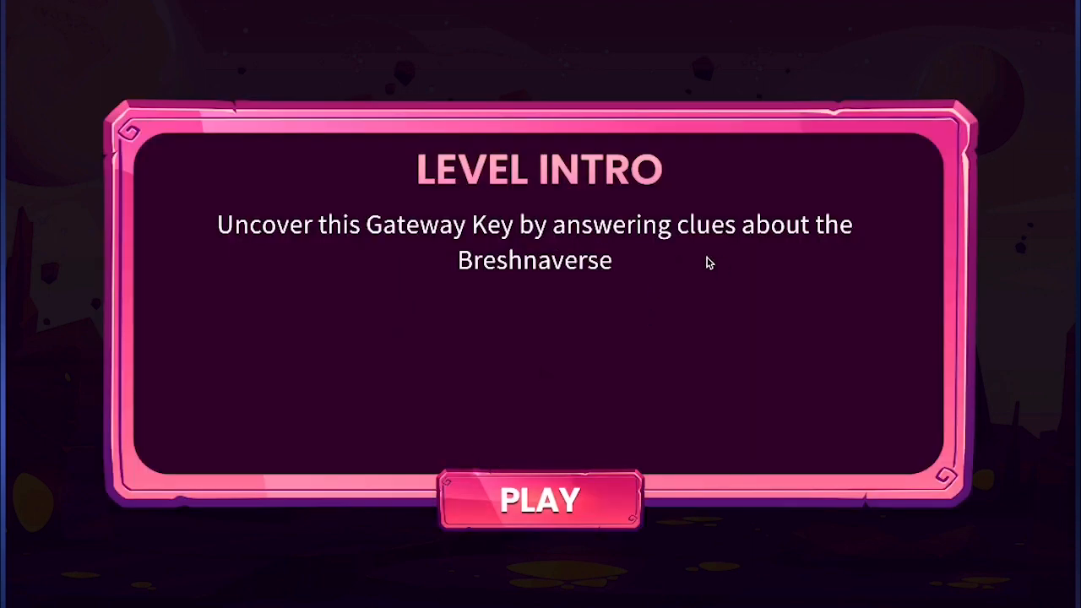
left_click(529, 521)
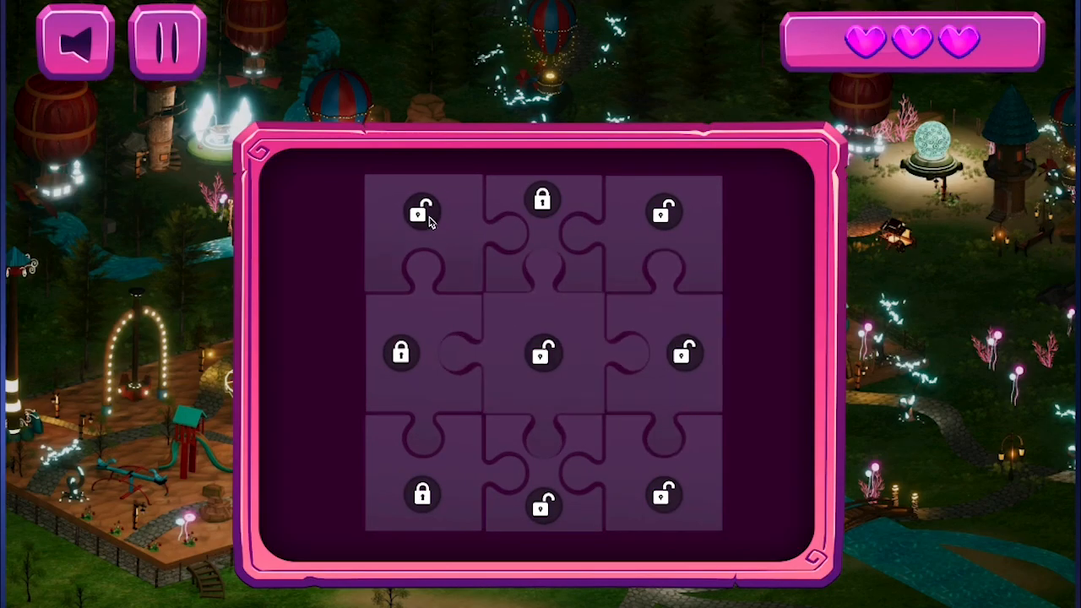
Reveal the six puzzle pieces marked with open locks.
left_click(706, 242)
left_click(663, 331)
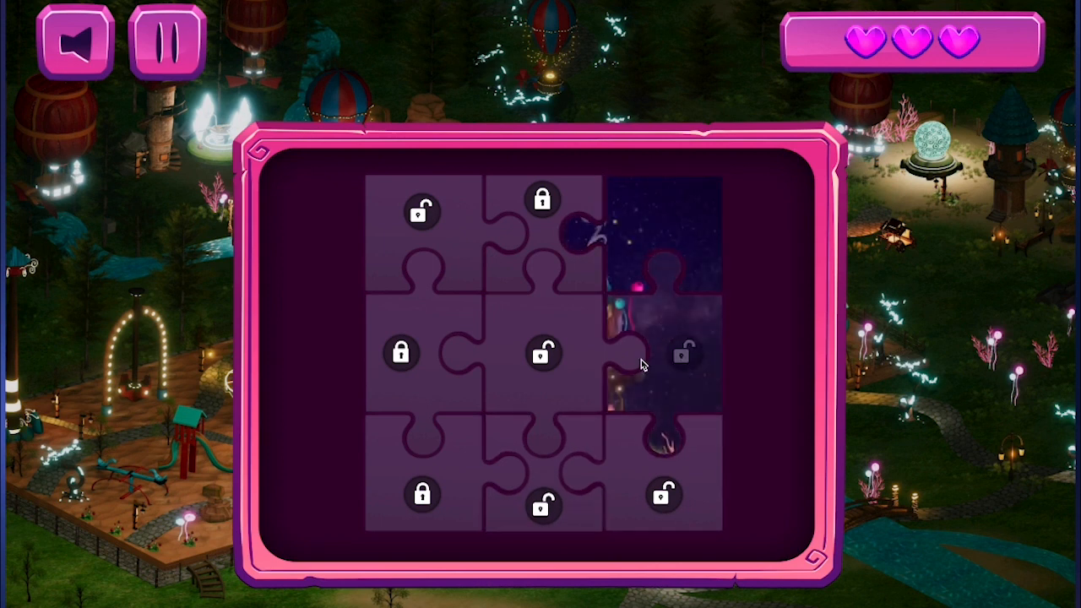
left_click(697, 453)
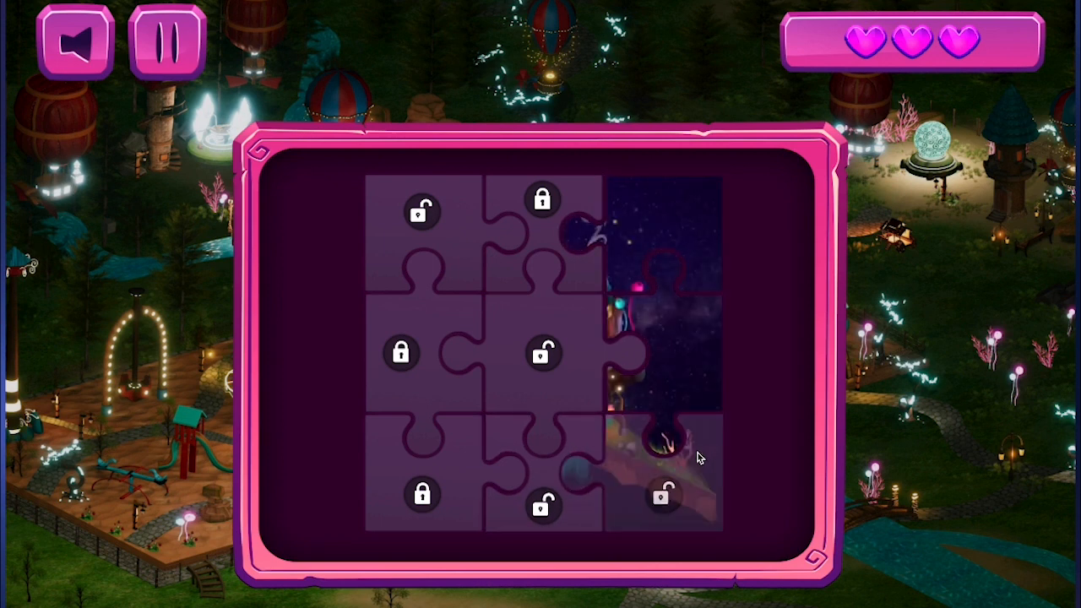
left_click(575, 433)
left_click(594, 321)
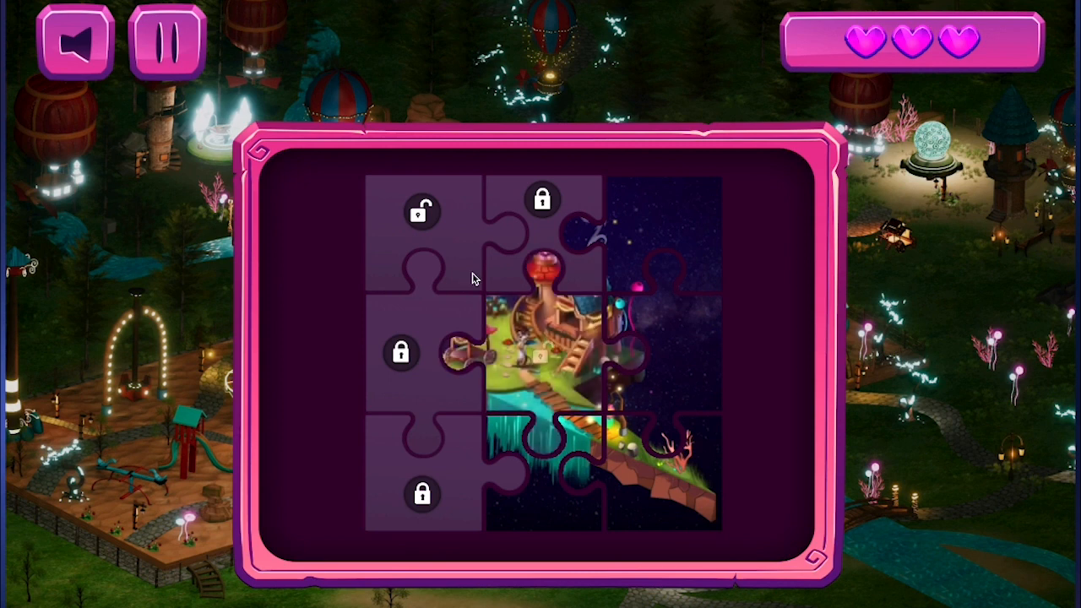
left_click(451, 234)
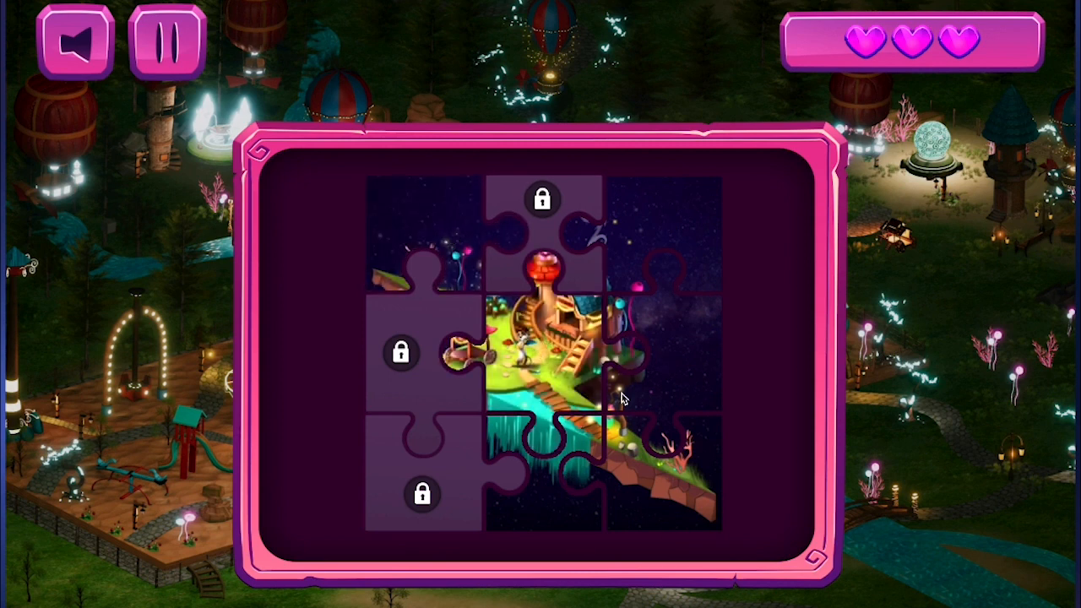
Unlock the lower-left puzzle piece by answering "What does Breshna mean?" with lowercase "lightning".
left_click(462, 497)
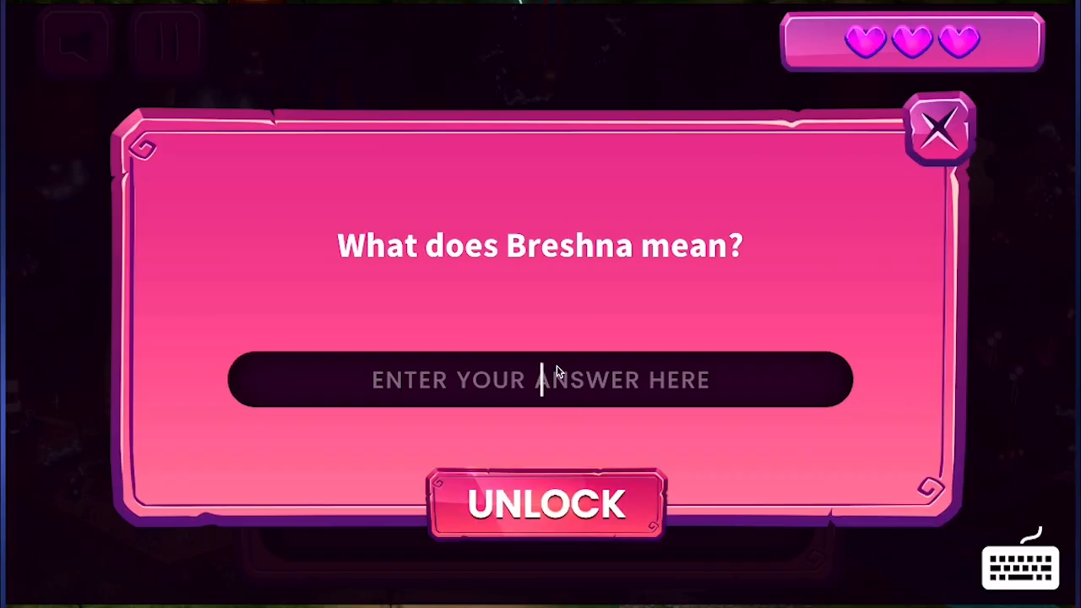
type("Lightning")
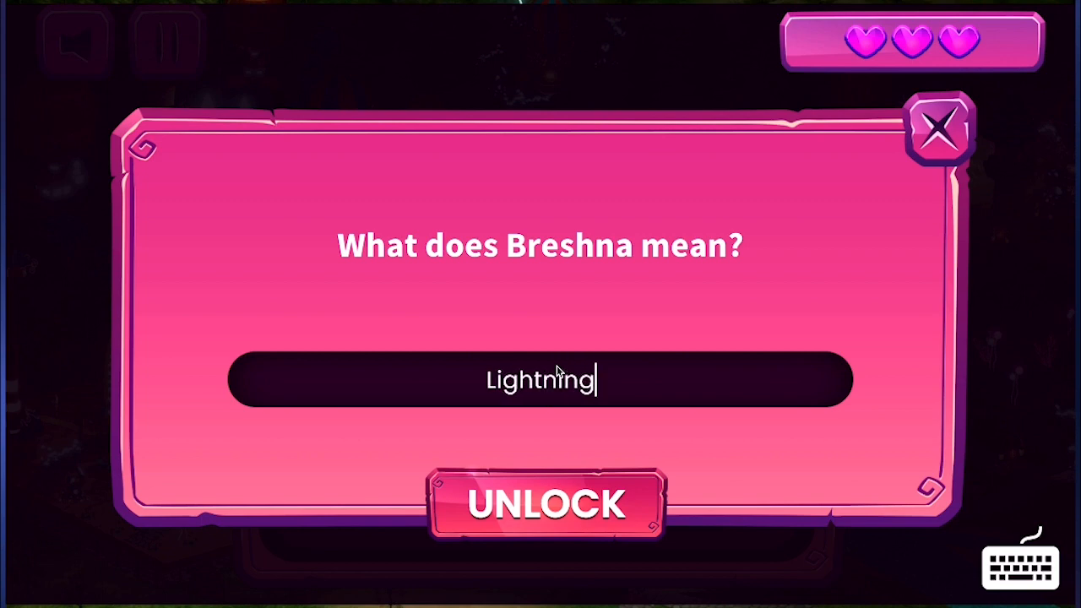
key("Left")
key("Left")
key("Left")
key("Left")
key("Left")
key("Left")
key("Left")
key("Left")
key("Left")
key("Right")
key("BackSpace")
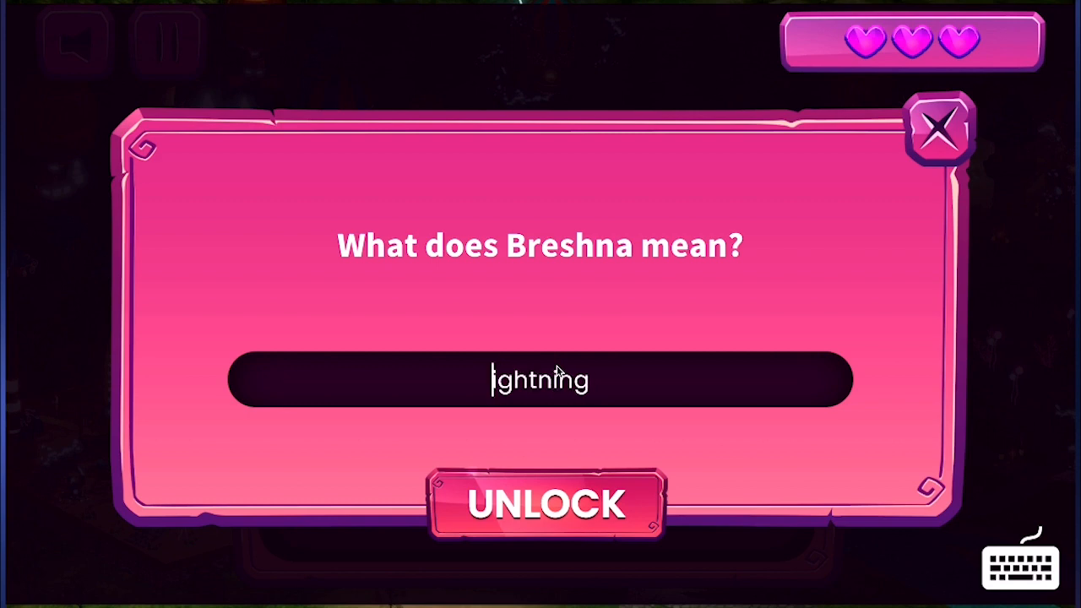
type("l")
left_click(634, 383)
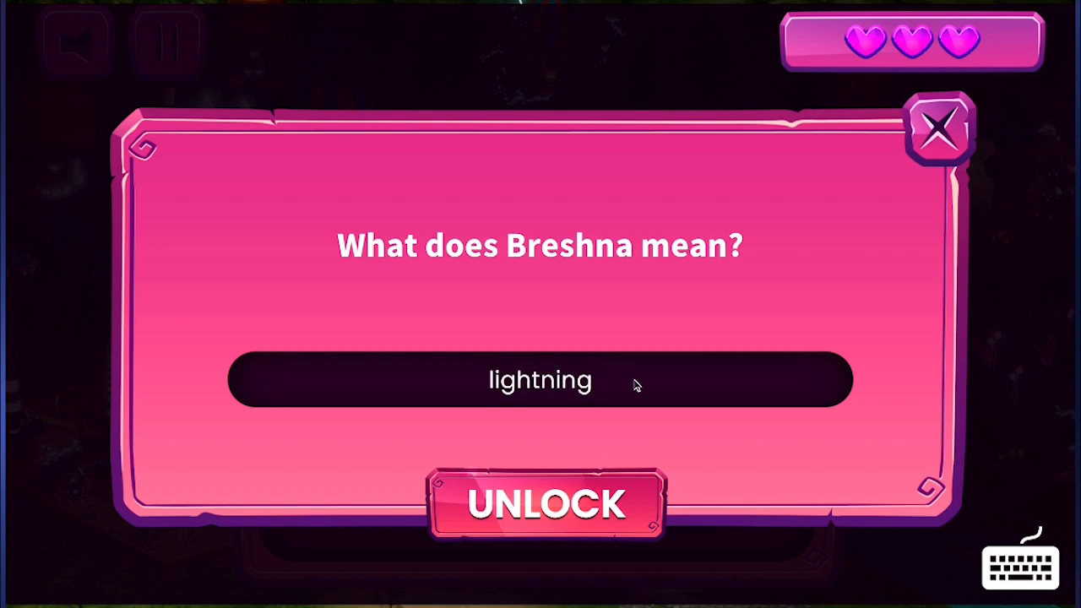
left_click(557, 501)
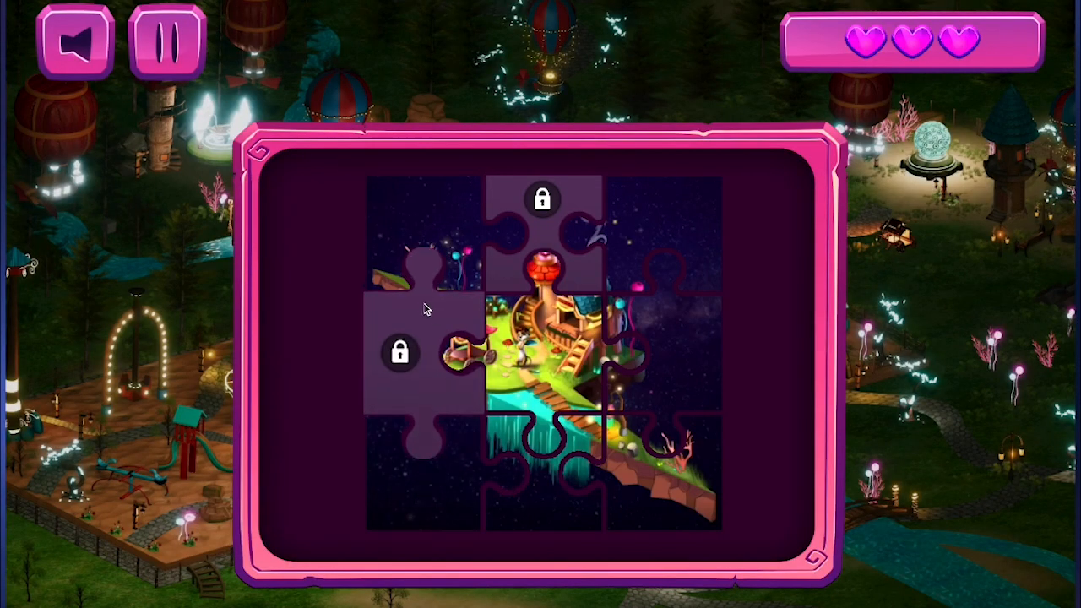
Unlock the middle-left puzzle piece by answering "What are the tickets to play in the breshnaverse?" with mixed-case "BrEshnA BoltS".
left_click(425, 309)
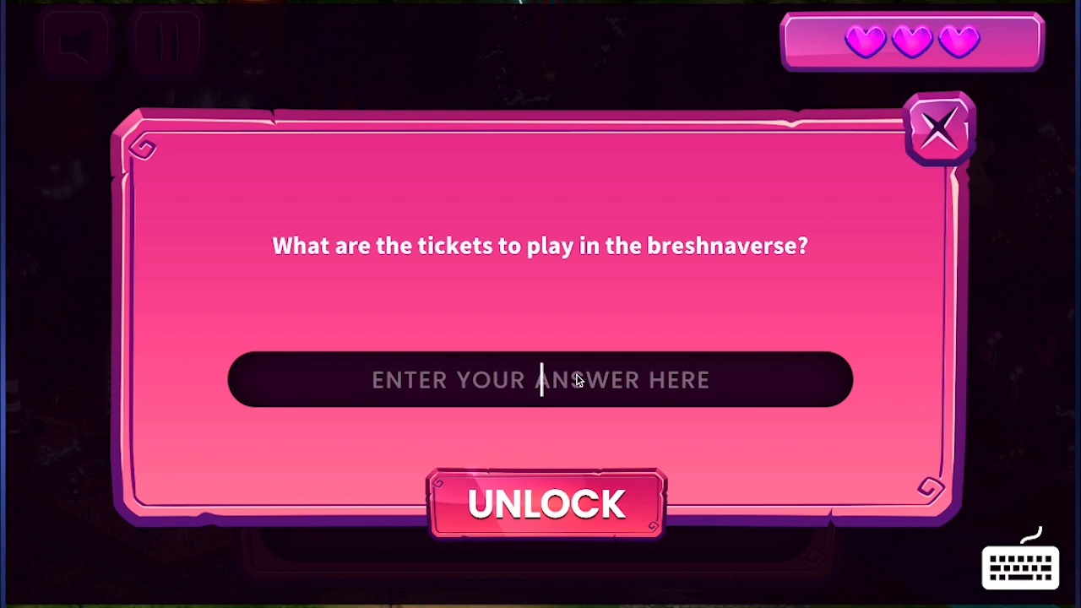
type("BrE")
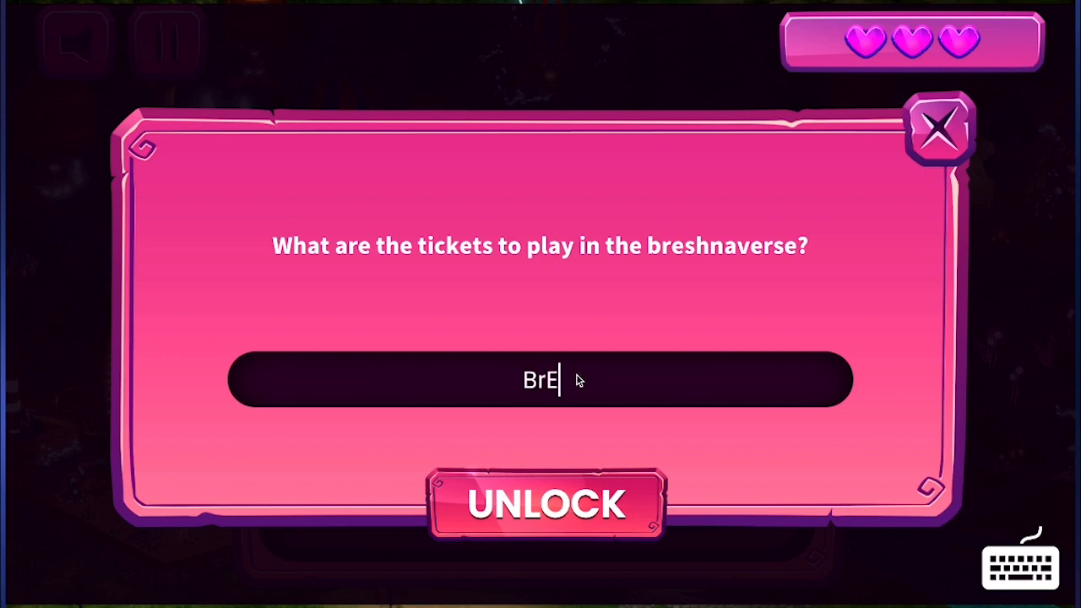
type("shnAB")
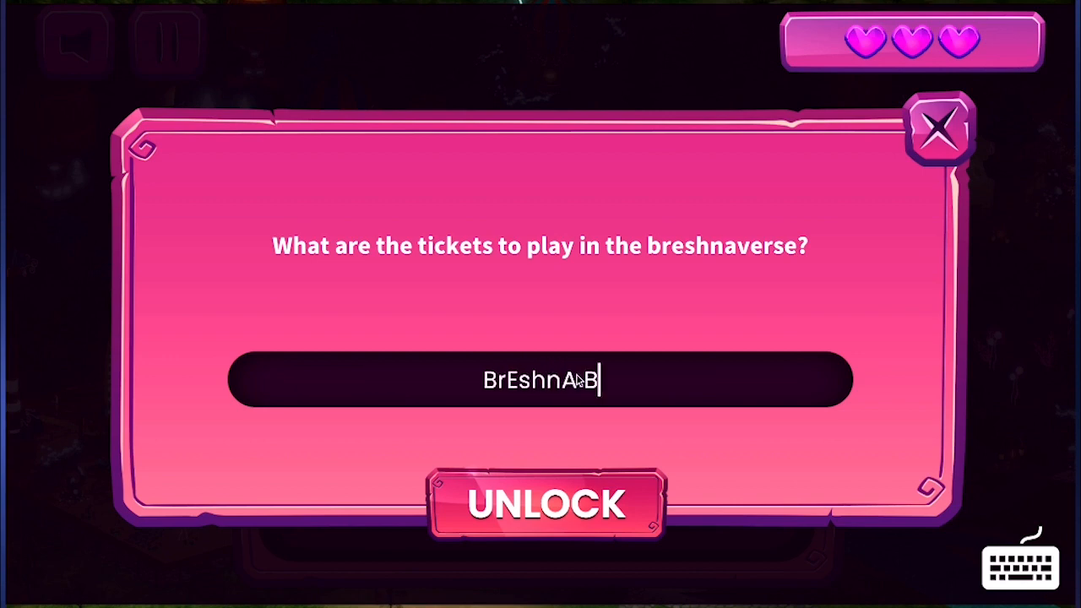
key("BackSpace")
type("Bols")
key("BackSpace")
type("tS")
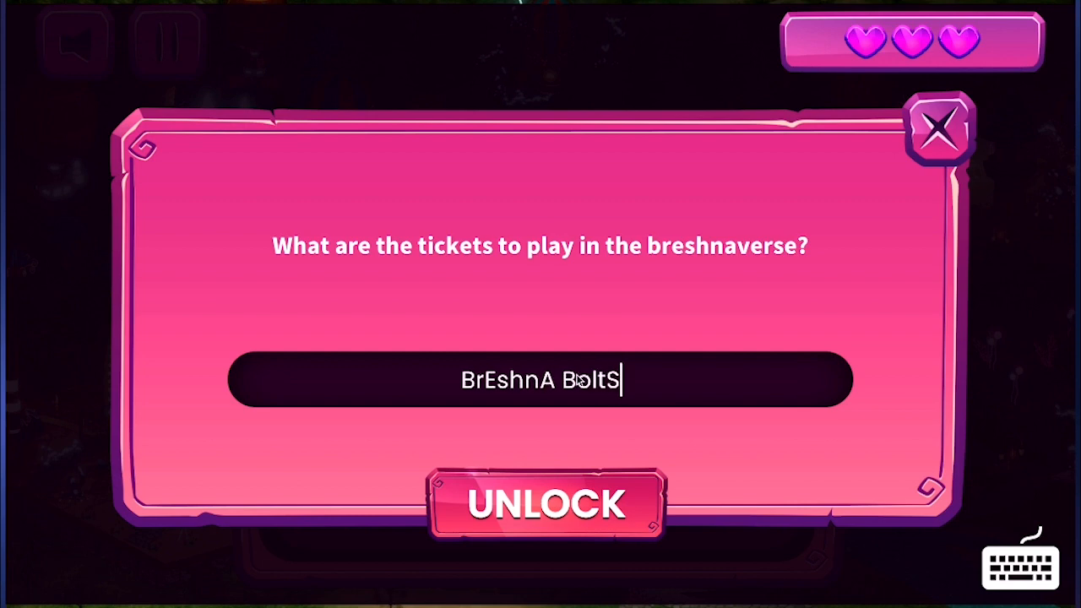
left_click(582, 500)
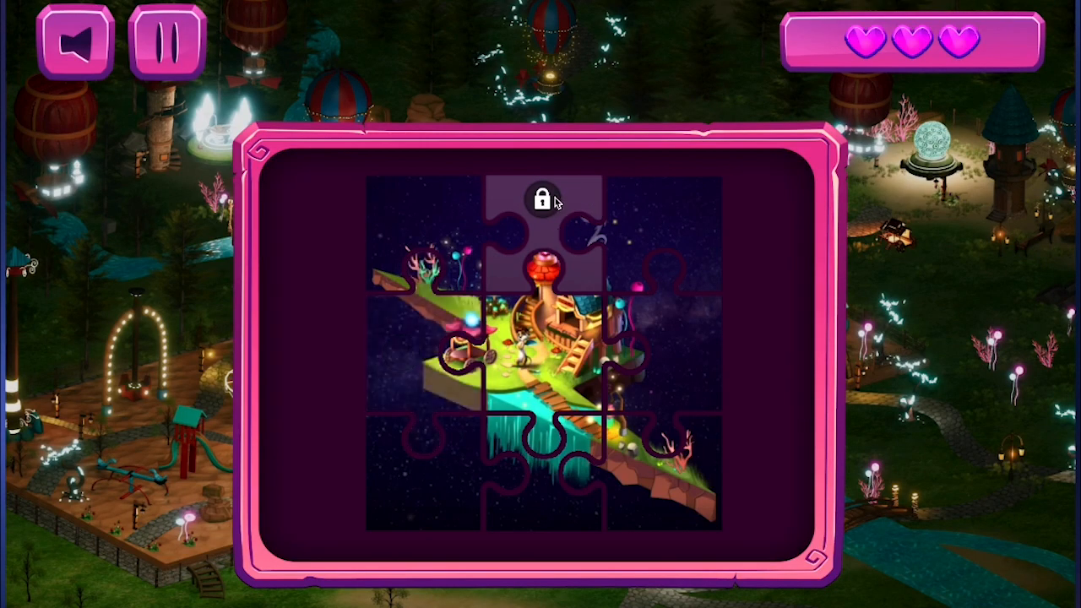
Try to unlock the top-middle puzzle piece by answering "When does Breshnaverse release?" with "Summer2023", without a space.
left_click(551, 200)
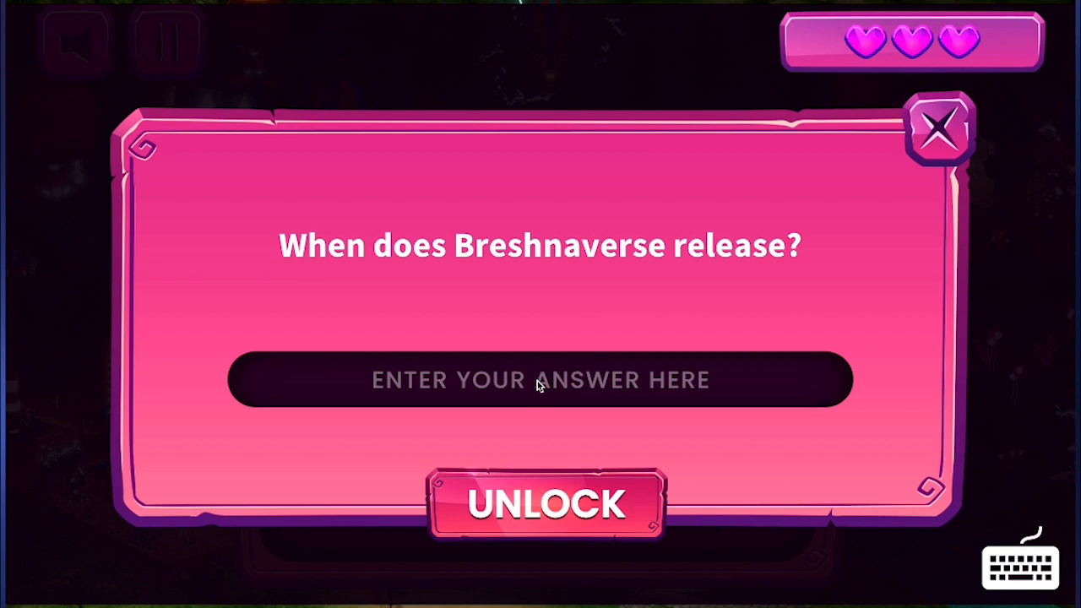
type("Summer2023")
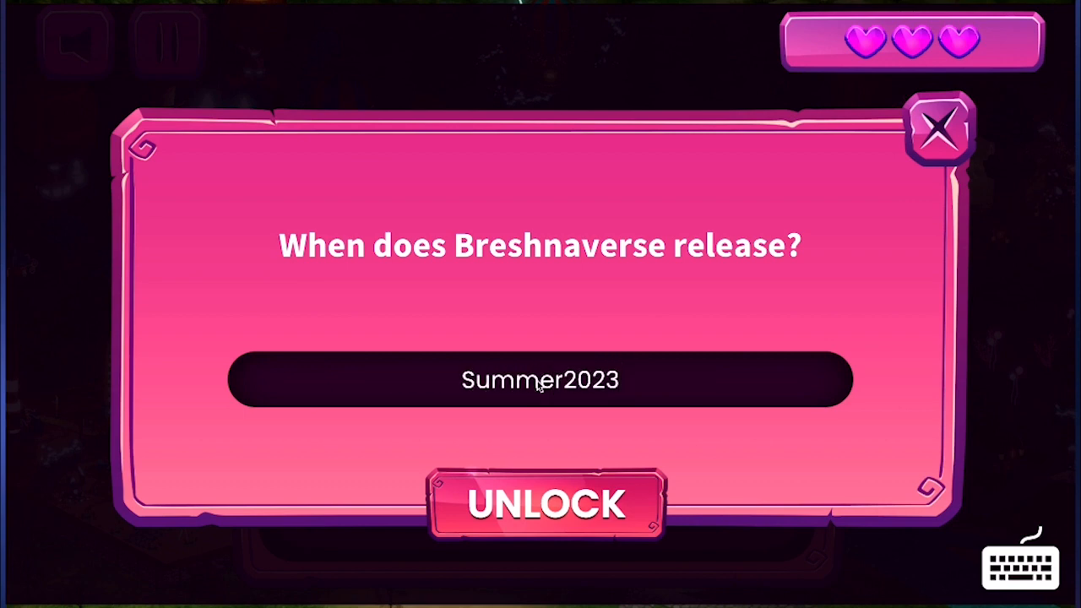
left_click(554, 507)
Correct the release answer to "Summer 2023" with a space before the year and submit it again.
double_click(568, 382)
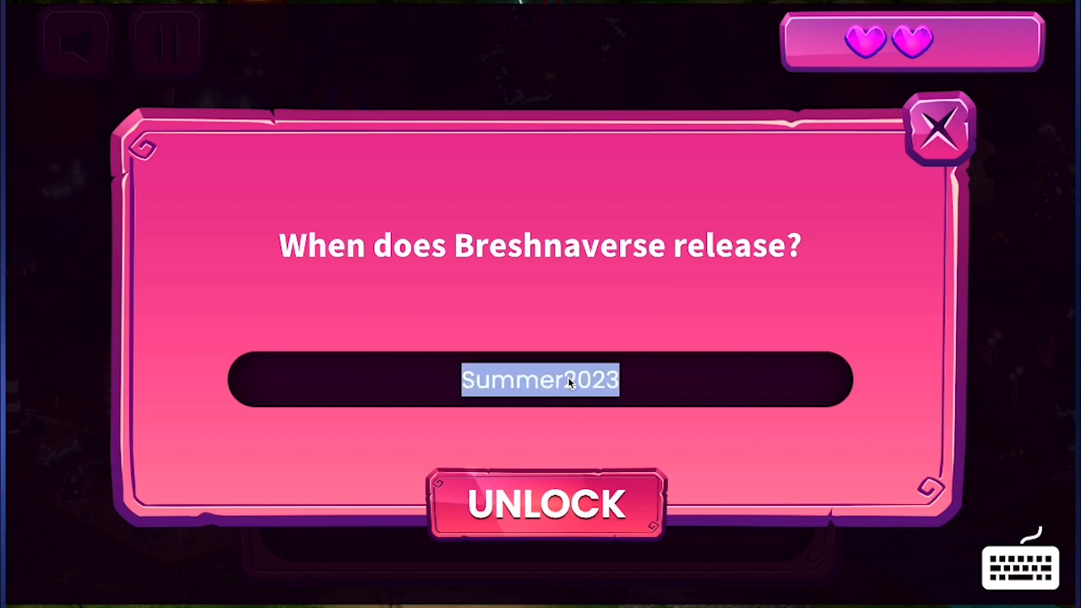
left_click(567, 382)
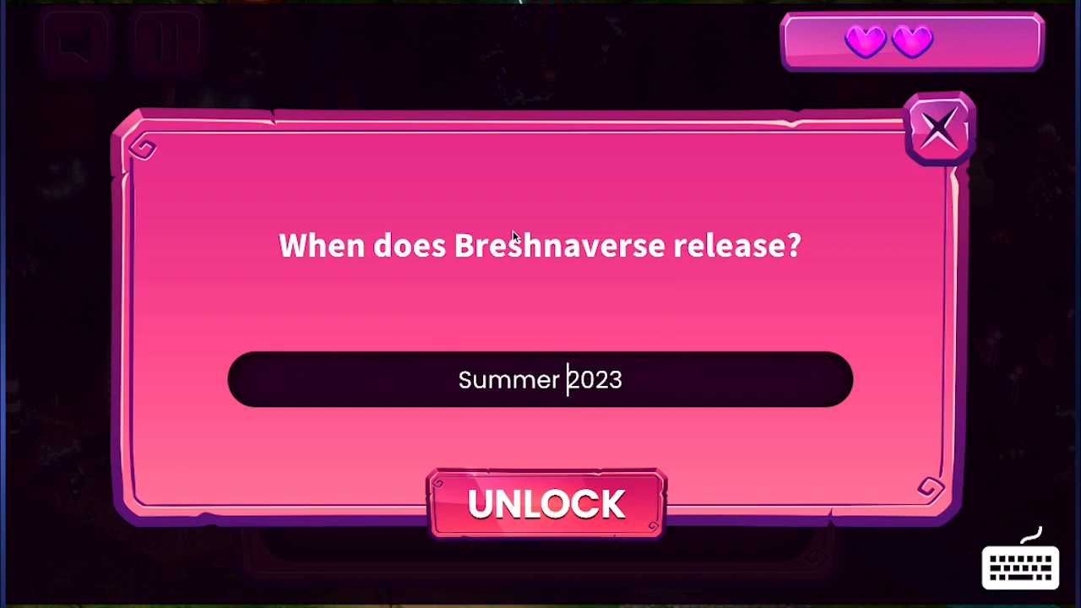
left_click(580, 499)
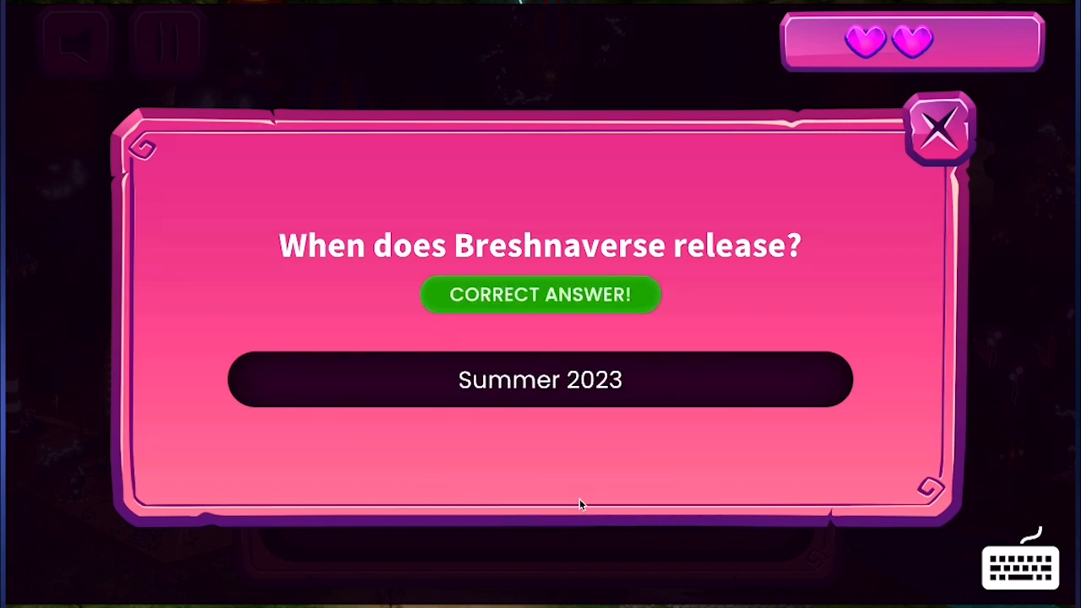